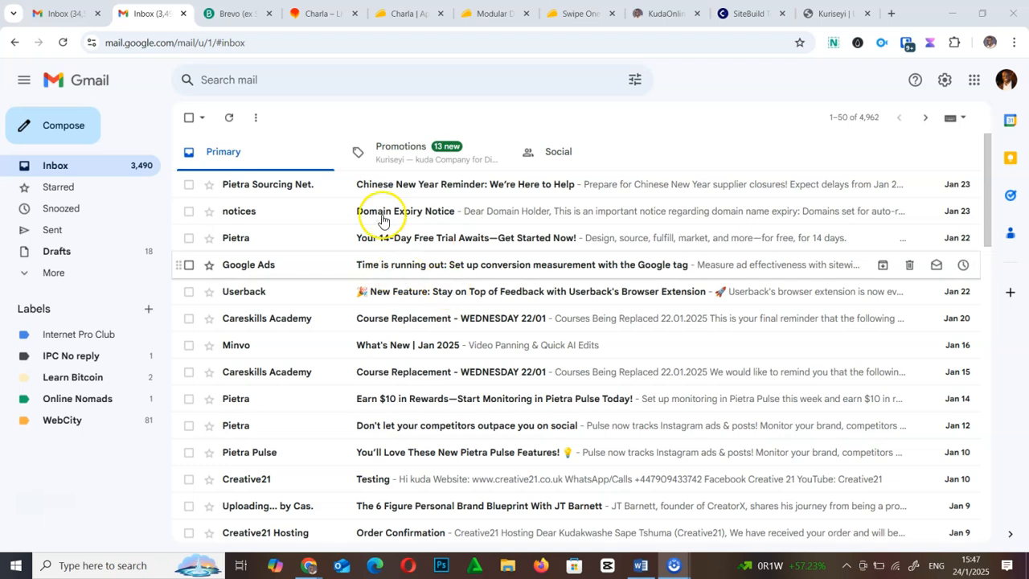
# - Switch from the Gmail inbox to the Brevo homepage tab
pyautogui.click(233, 10)
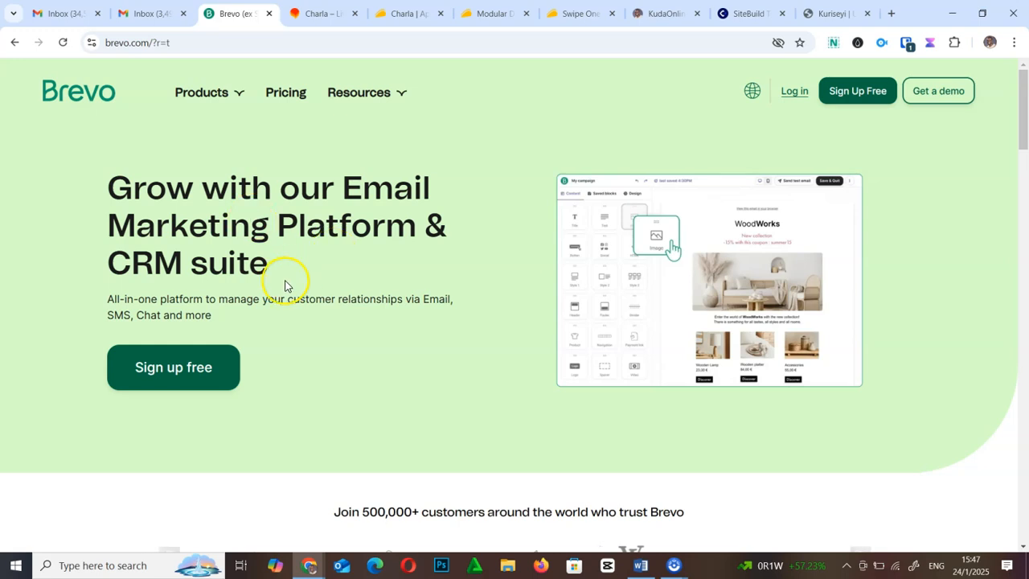
# - Skim the Brevo homepage, glance back at Gmail, then bring up the Charla homepage
pyautogui.scroll(-4, 286, 286)
pyautogui.scroll(4, 286, 285)
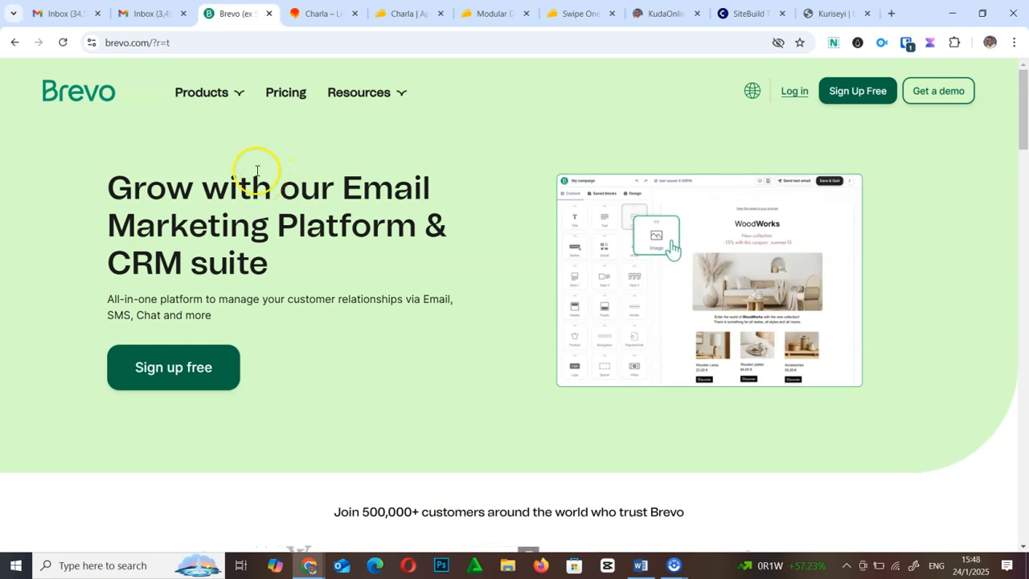
pyautogui.click(149, 13)
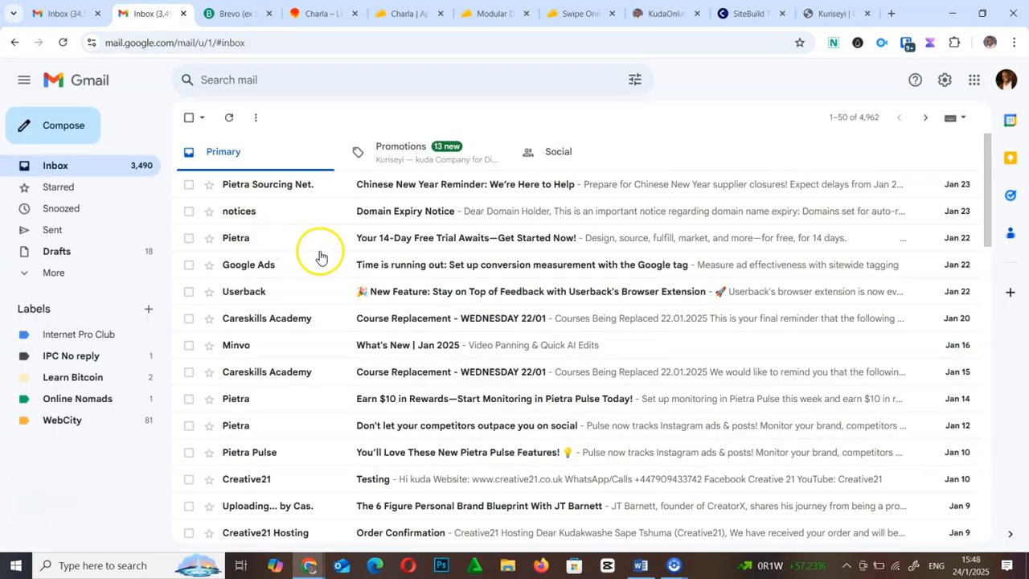
pyautogui.click(230, 8)
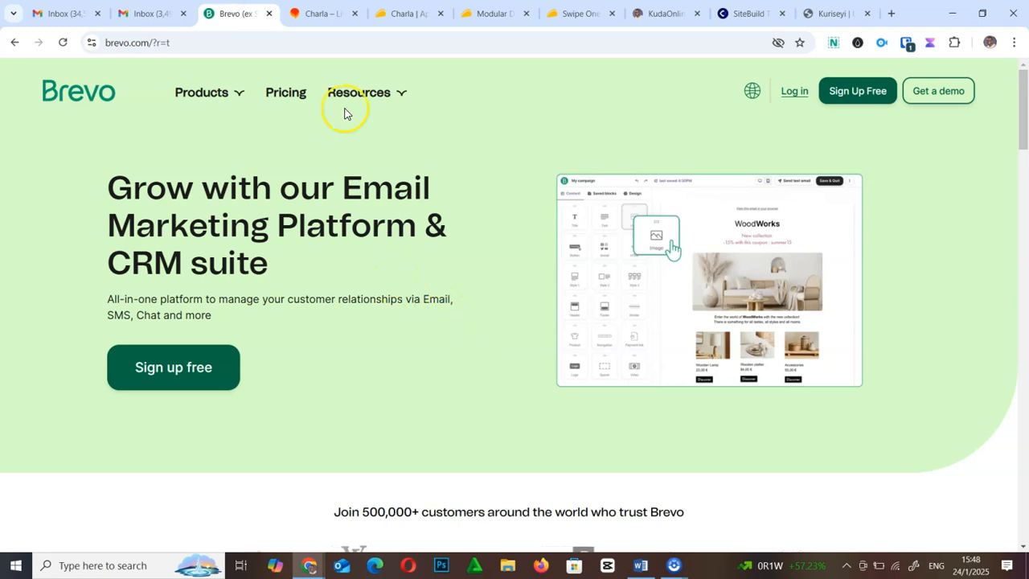
pyautogui.click(313, 14)
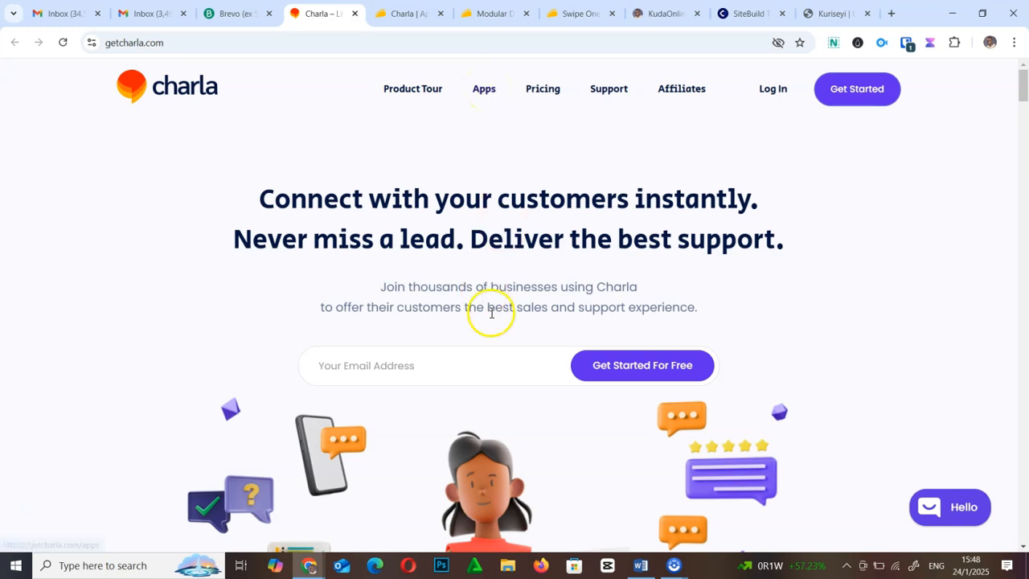
# - Skim the Charla homepage, then go back to the Gmail inbox tab
pyautogui.scroll(-4, 498, 378)
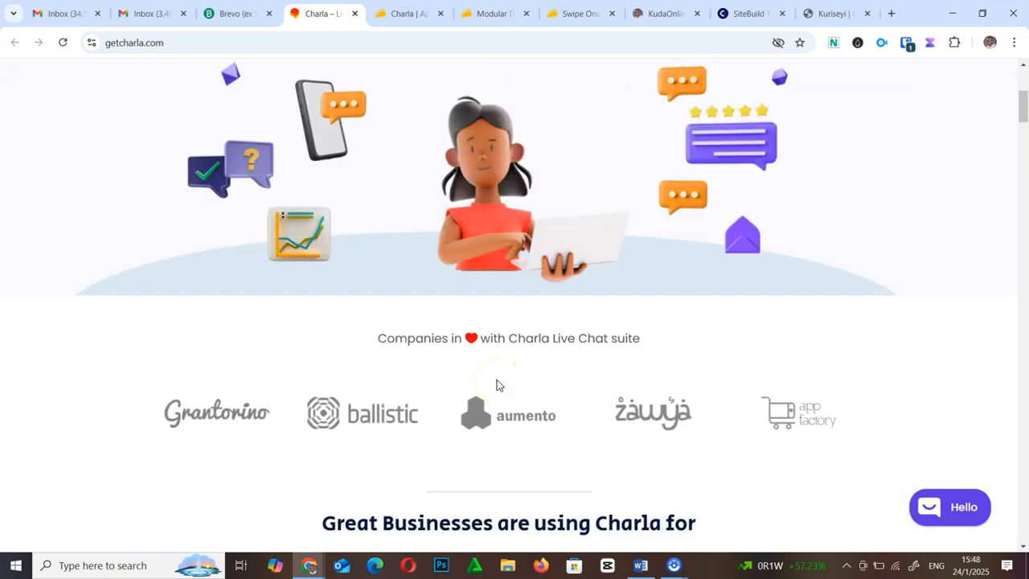
pyautogui.scroll(4, 497, 379)
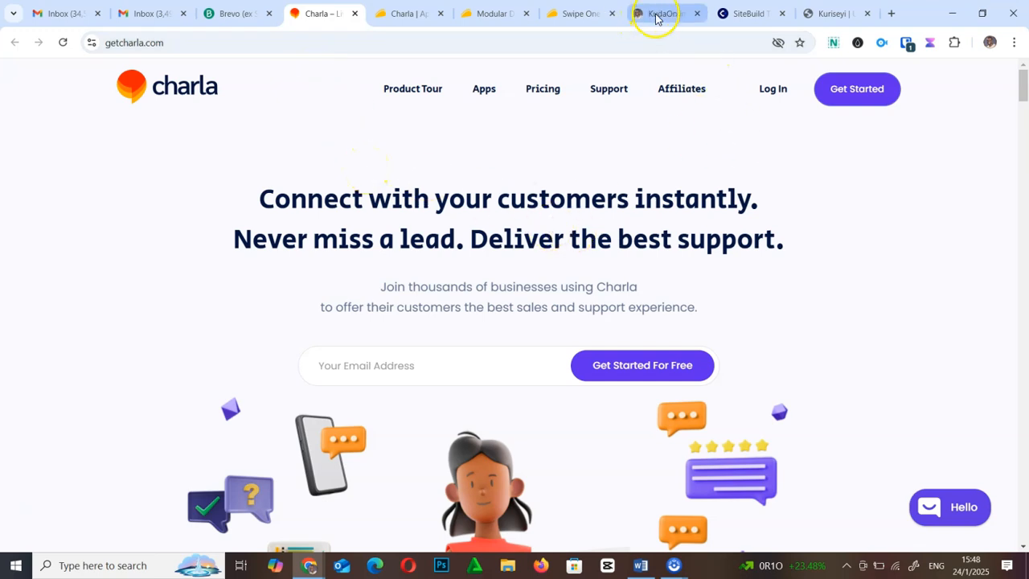
pyautogui.click(137, 14)
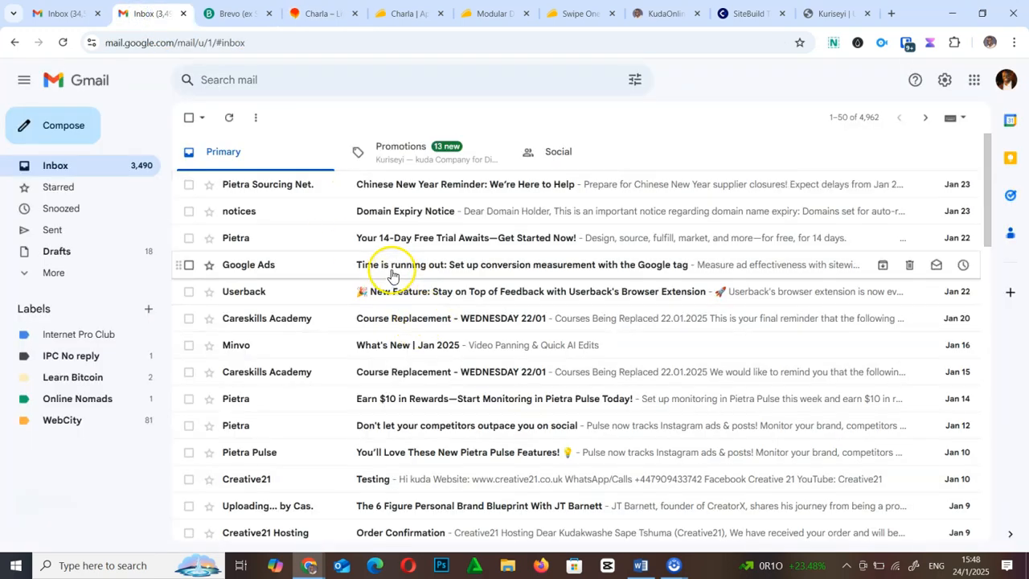
# - Choose See all settings from the gear menu and review the General tab
pyautogui.click(945, 80)
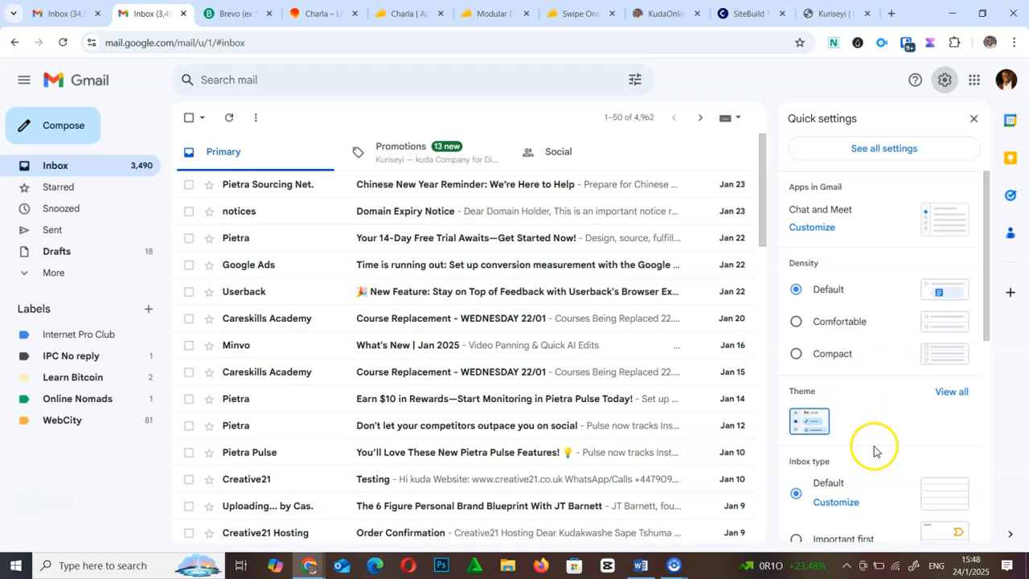
pyautogui.click(877, 150)
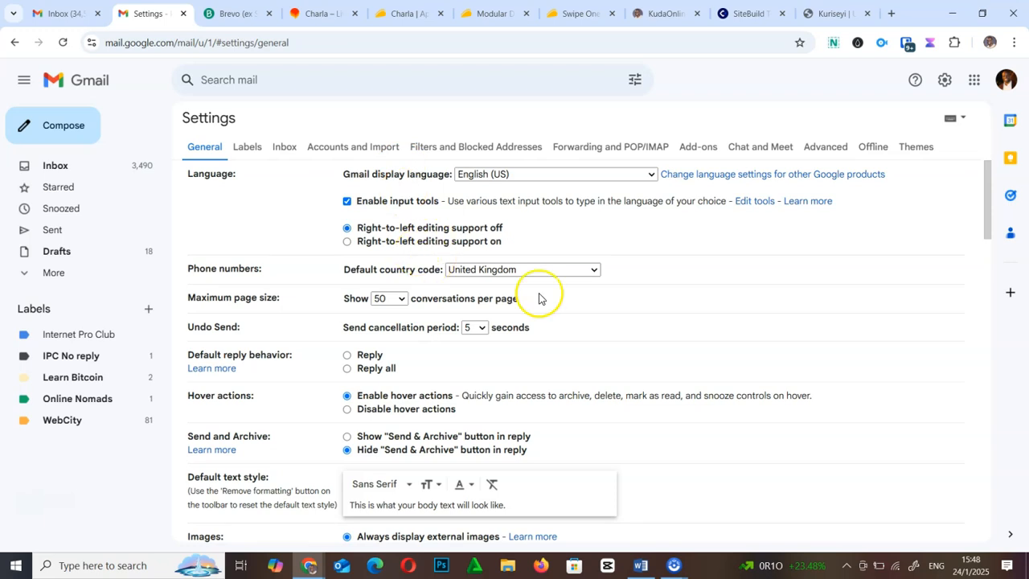
pyautogui.scroll(-10, 604, 438)
pyautogui.scroll(10, 609, 444)
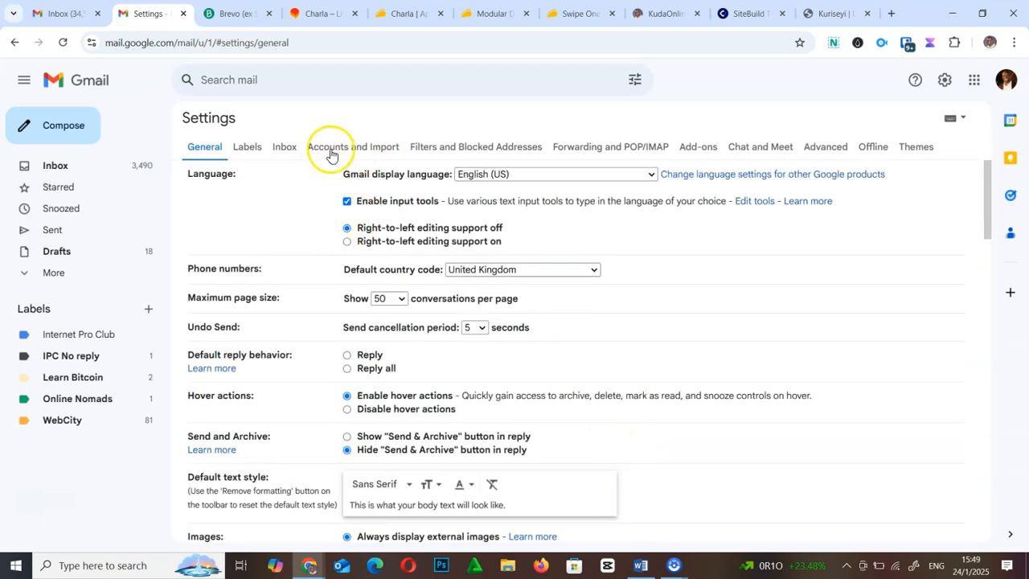
# - Show Accounts and Import, highlighting Send mail as and Check mail from other accounts, then add an address
pyautogui.click(360, 151)
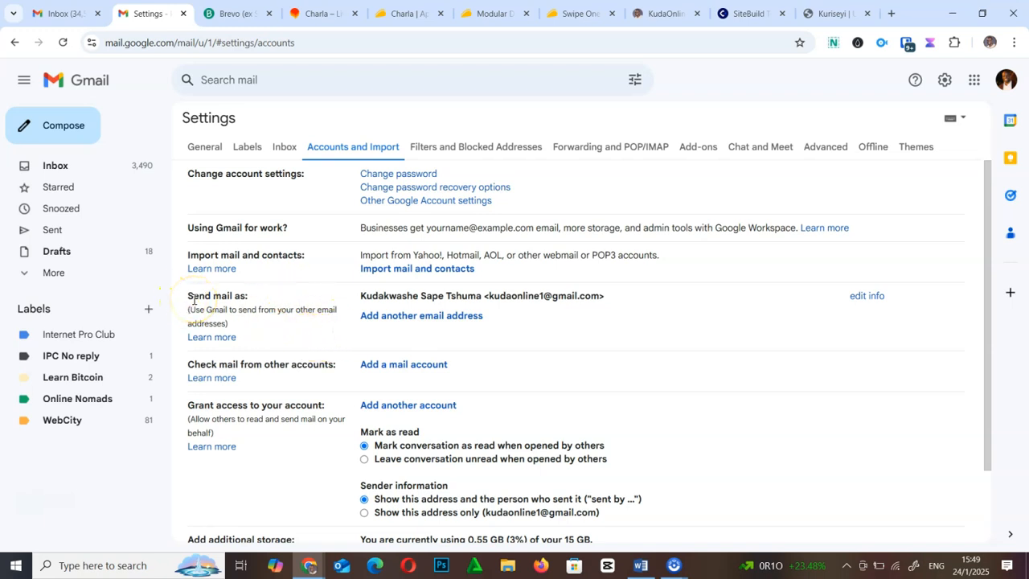
pyautogui.moveTo(185, 296); pyautogui.dragTo(254, 296)
pyautogui.click(251, 296)
pyautogui.moveTo(228, 364); pyautogui.dragTo(337, 364)
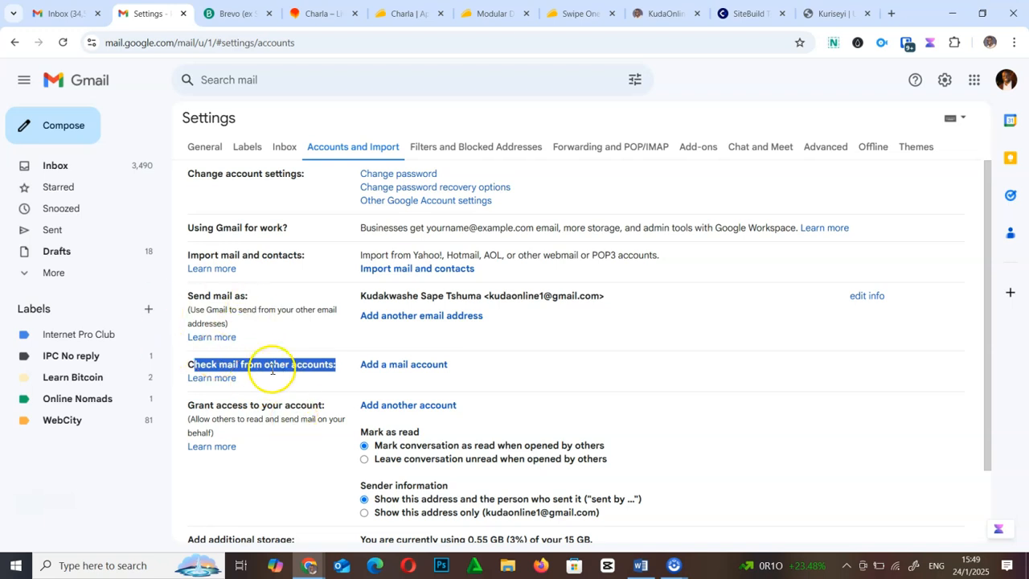
pyautogui.click(285, 325)
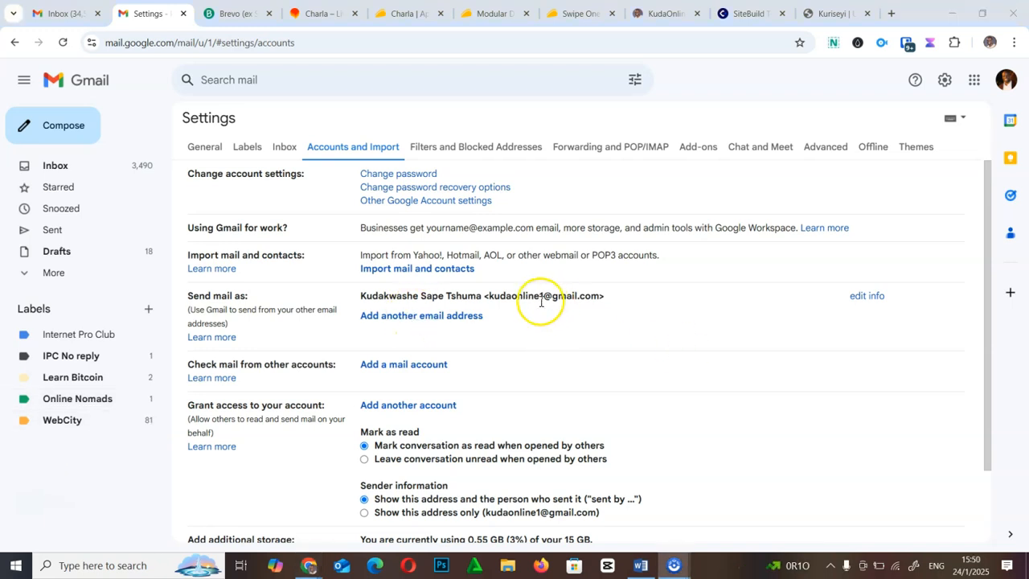
pyautogui.click(447, 319)
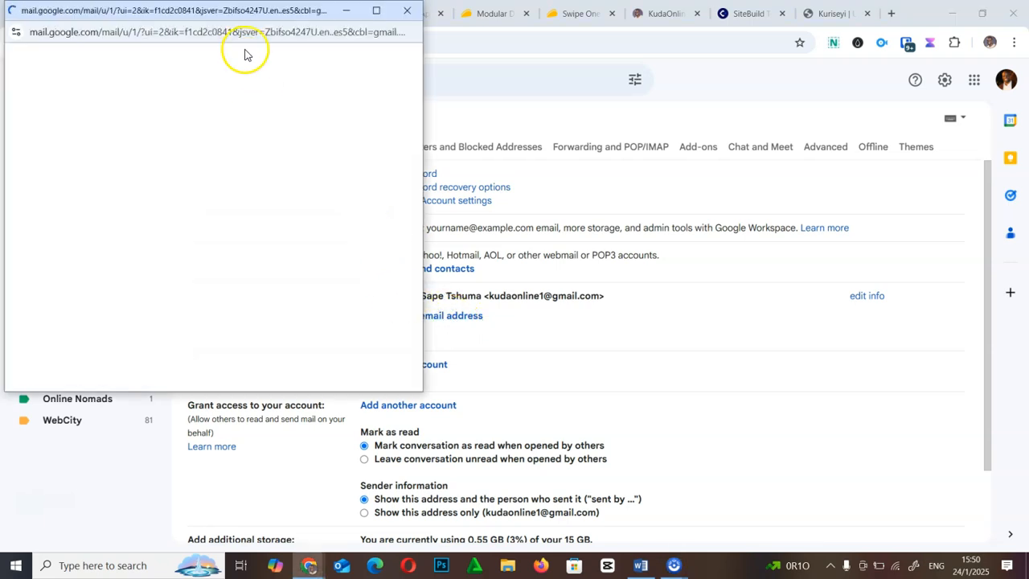
# - Name the send-as address Kuriseyi, autofill the kuriseyi.com address, and continue to SMTP settings
pyautogui.moveTo(211, 10); pyautogui.dragTo(525, 74)
pyautogui.moveTo(545, 158); pyautogui.dragTo(368, 133)
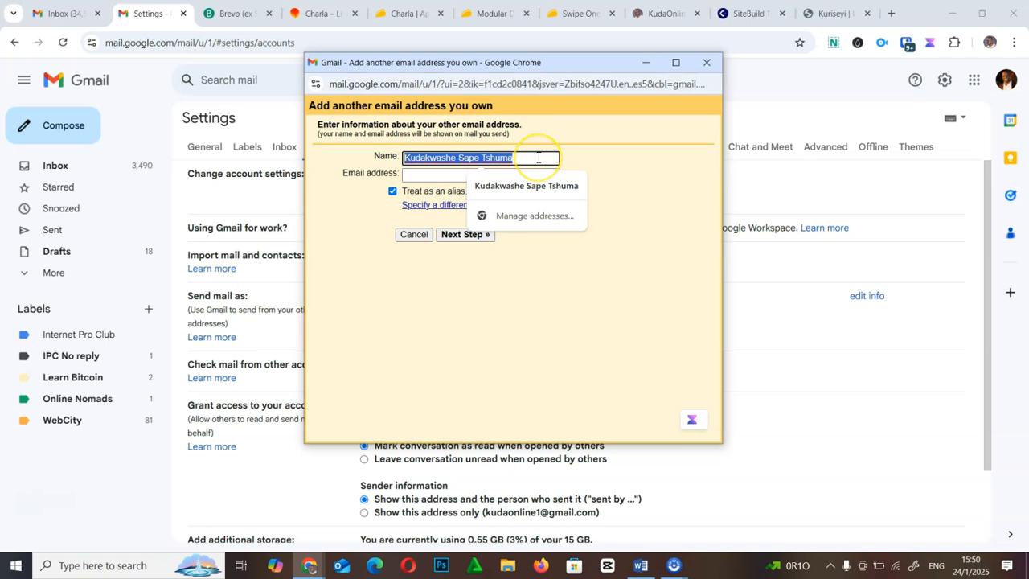
pyautogui.write('Kurise')
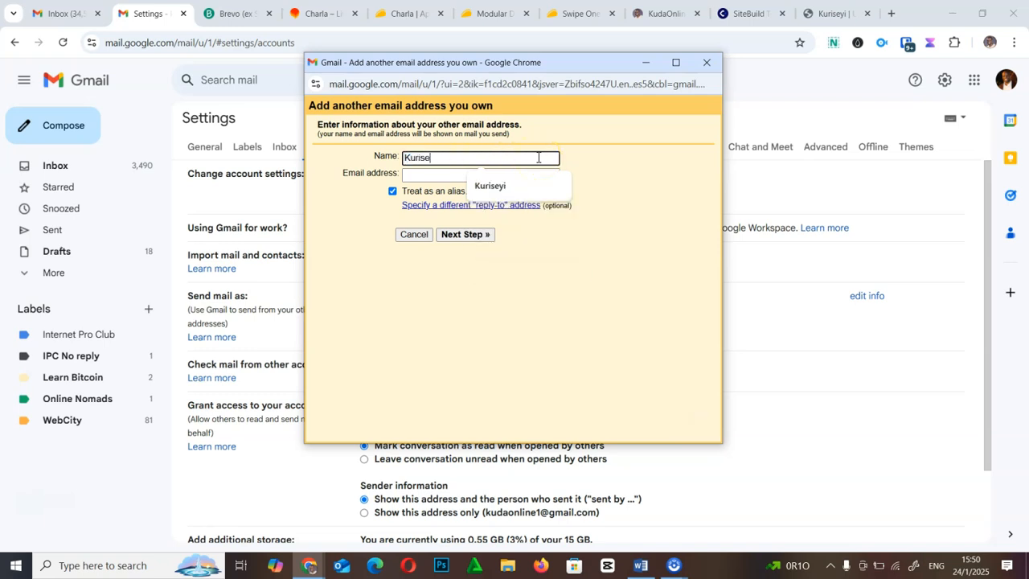
pyautogui.write('yi')
pyautogui.click(594, 189)
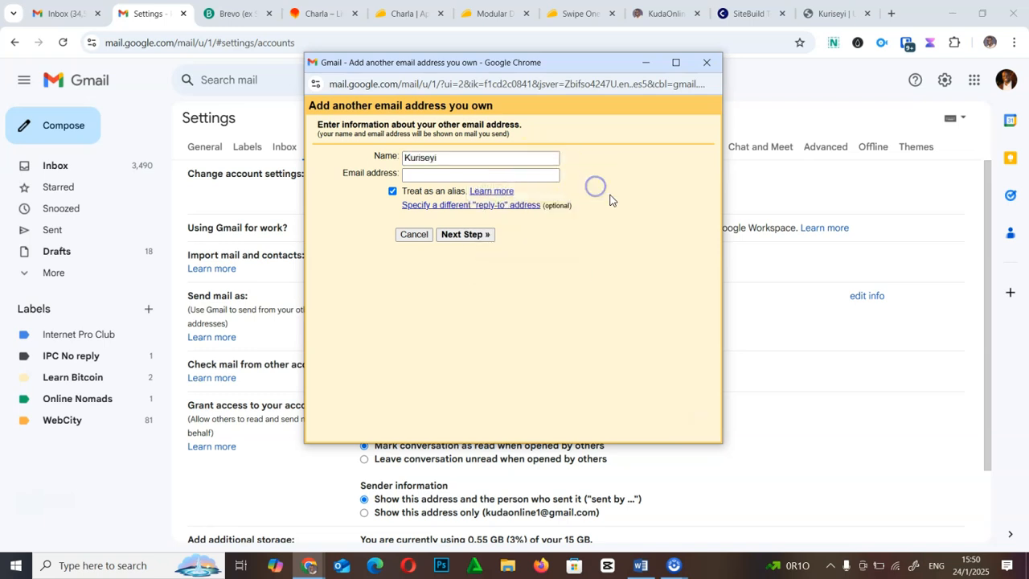
pyautogui.click(439, 173)
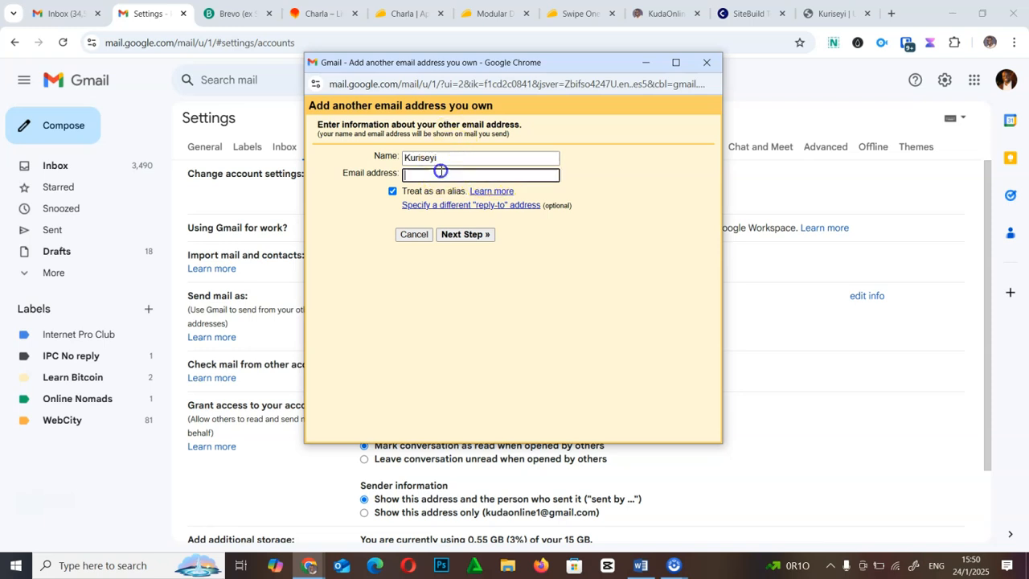
pyautogui.click(631, 196)
pyautogui.click(475, 173)
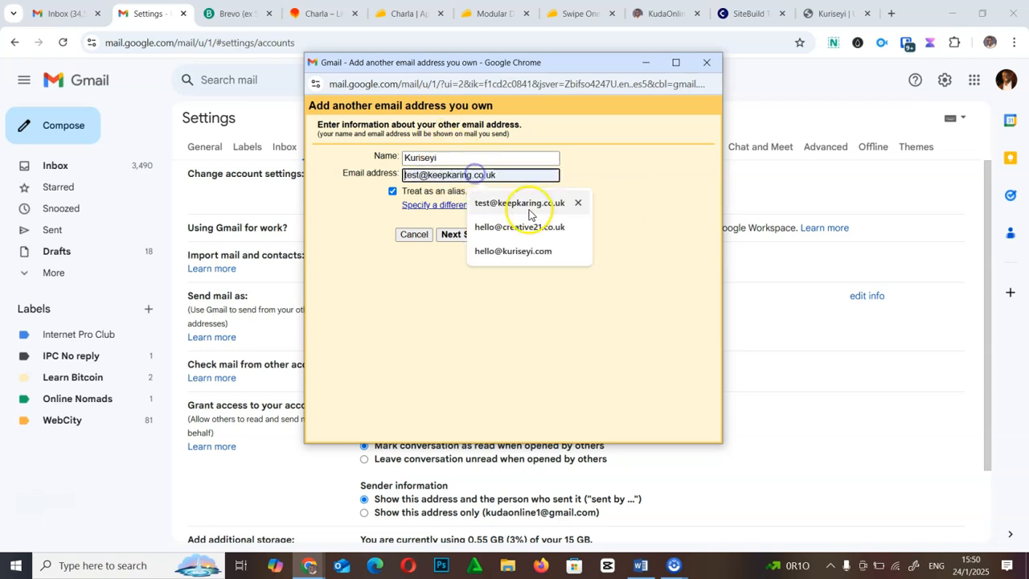
pyautogui.click(533, 248)
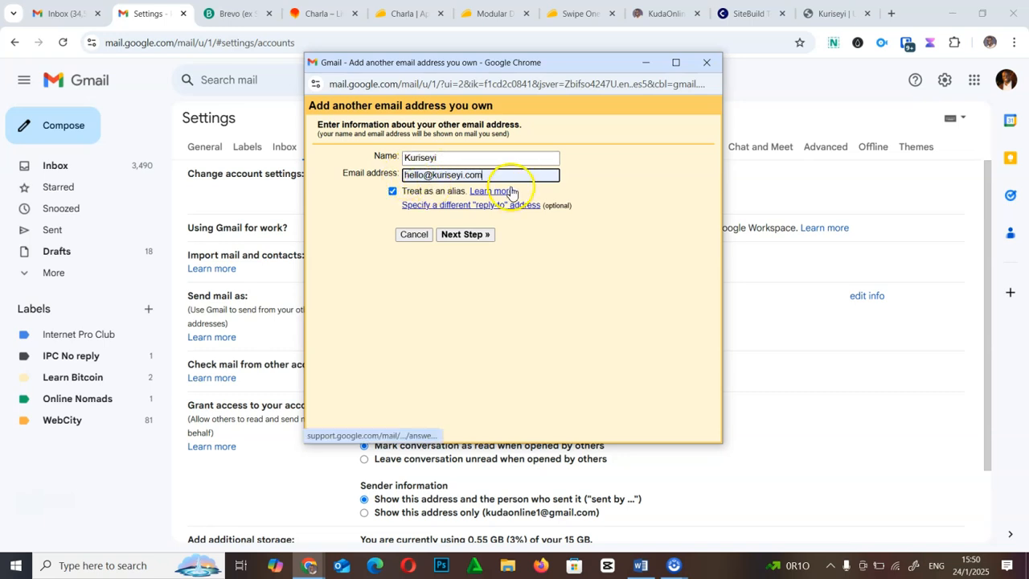
pyautogui.click(478, 236)
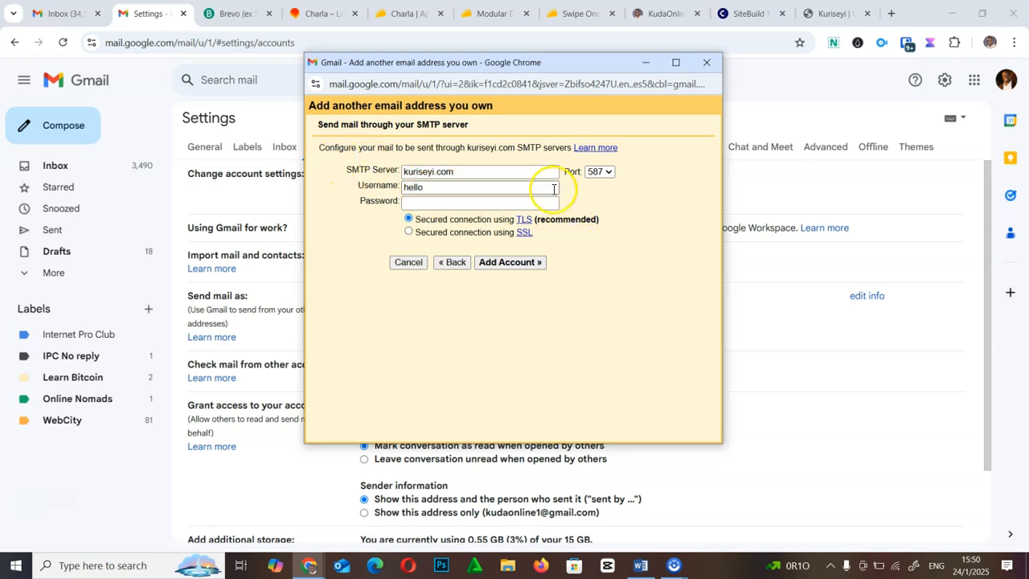
# - Set the SMTP server to mail.kuriseyi.com and keep port 587
pyautogui.moveTo(344, 170); pyautogui.dragTo(395, 169)
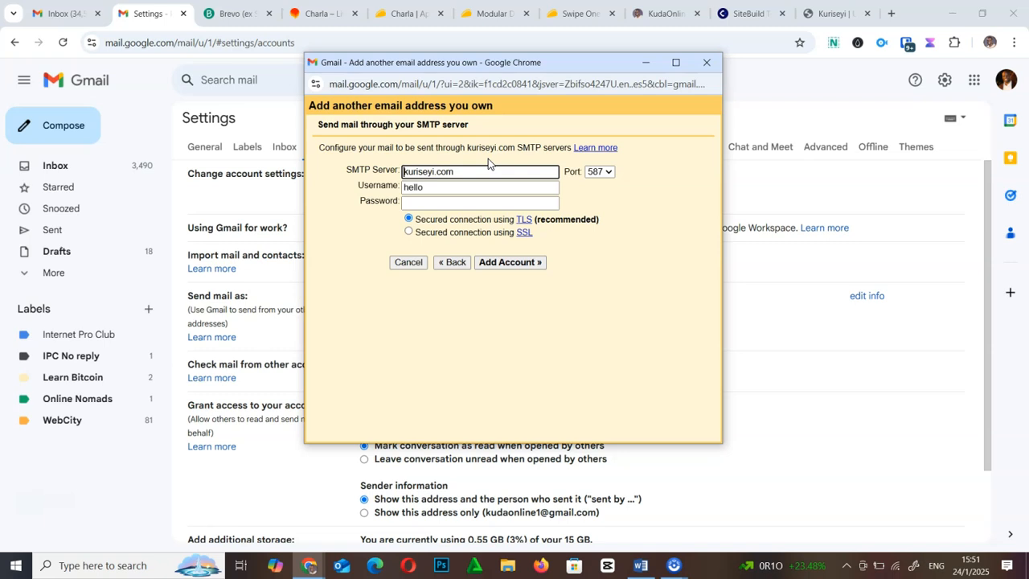
pyautogui.write('mail.')
pyautogui.click(595, 172)
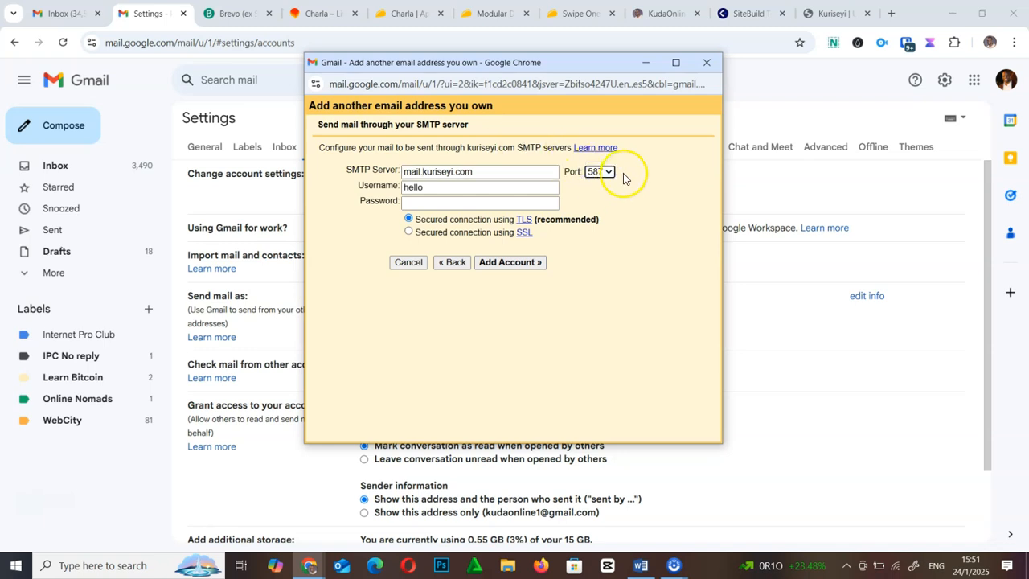
pyautogui.click(609, 172)
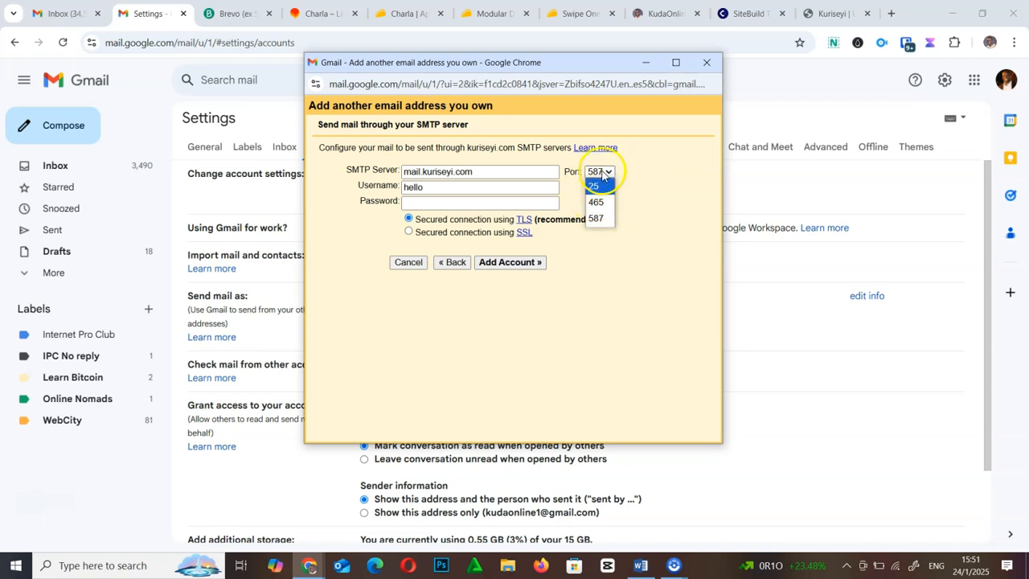
pyautogui.click(597, 220)
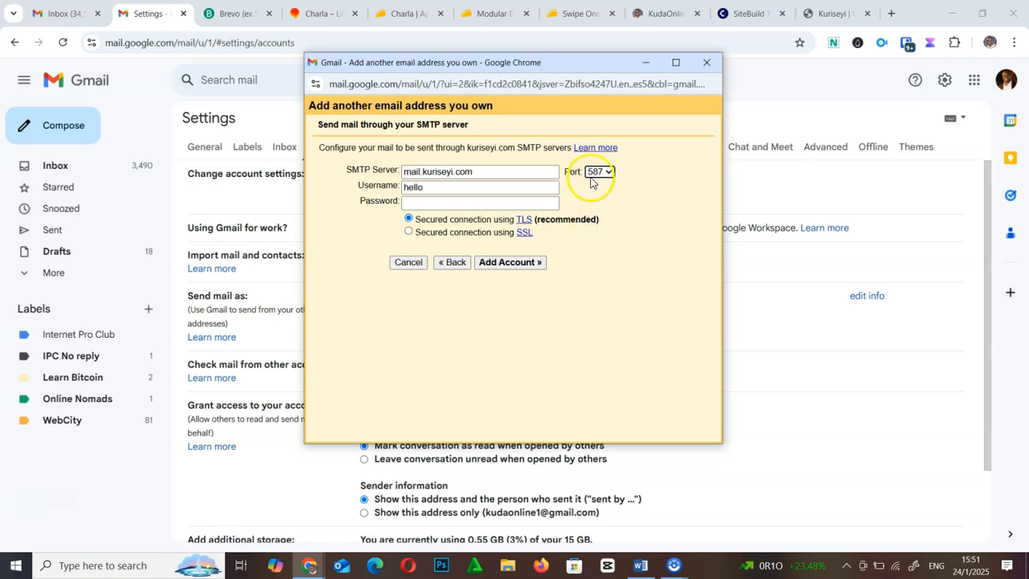
pyautogui.click(438, 188)
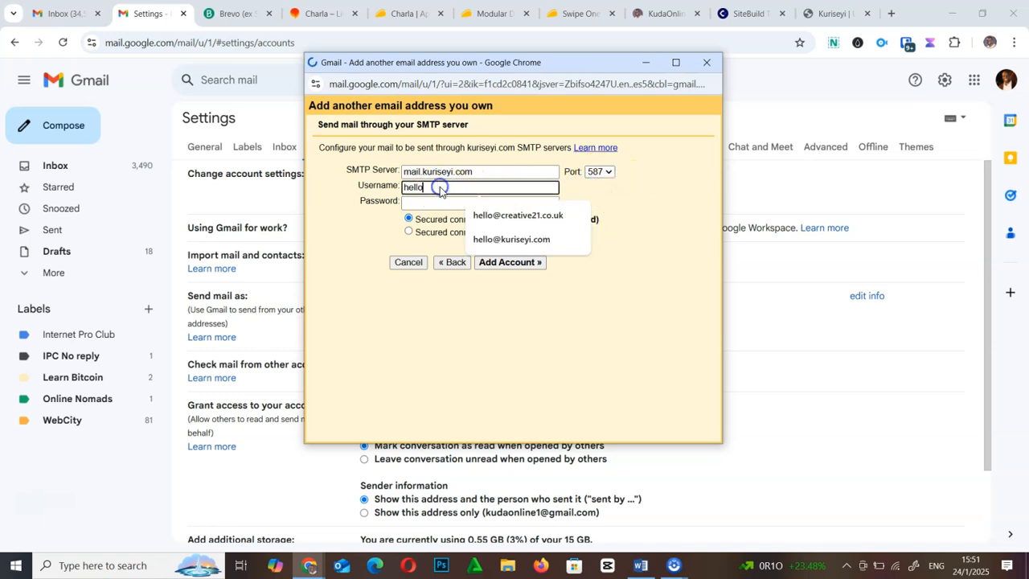
pyautogui.click(508, 239)
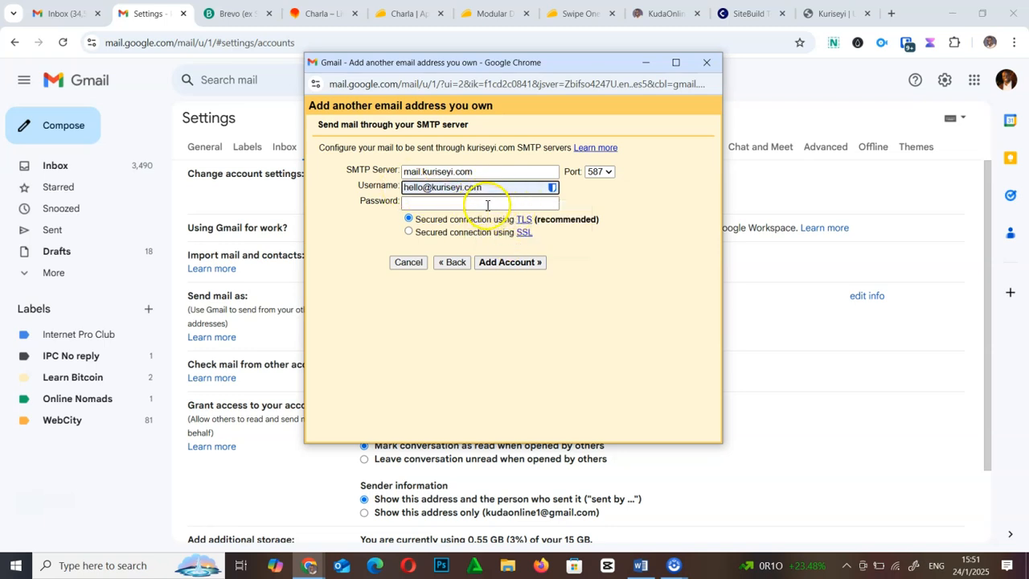
pyautogui.click(422, 202)
pyautogui.click(667, 205)
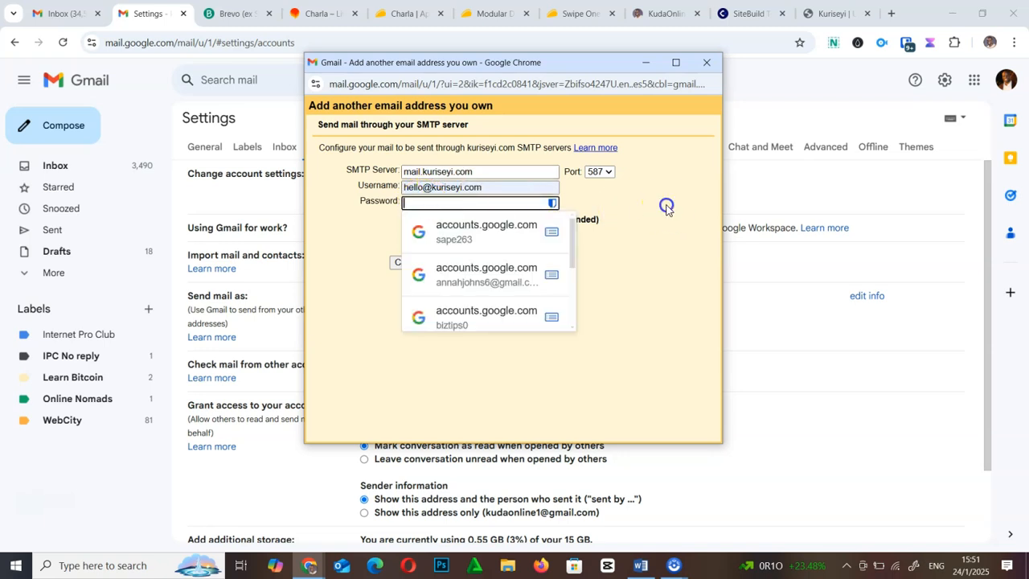
pyautogui.click(437, 203)
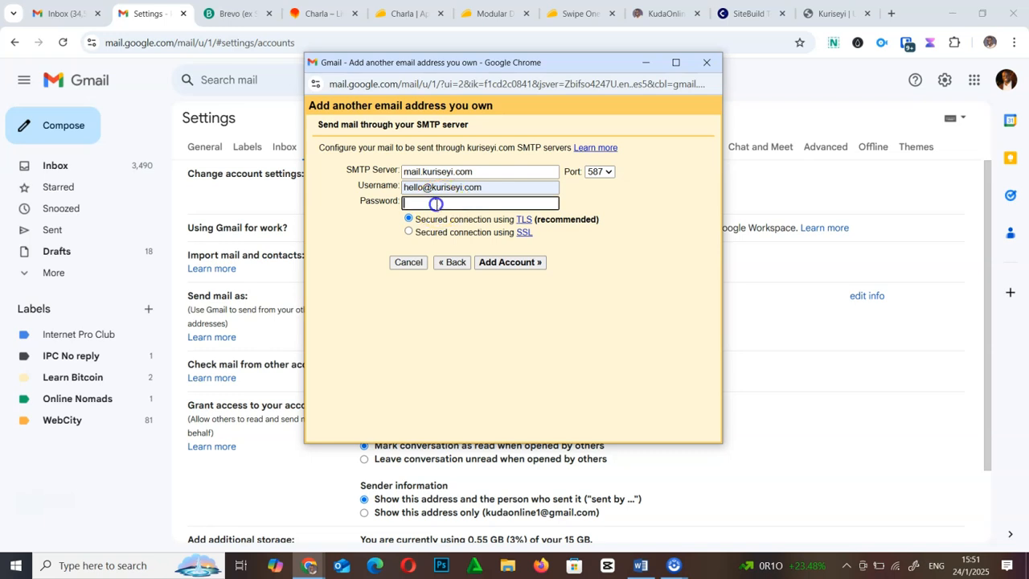
pyautogui.write('•')
pyautogui.click(602, 259)
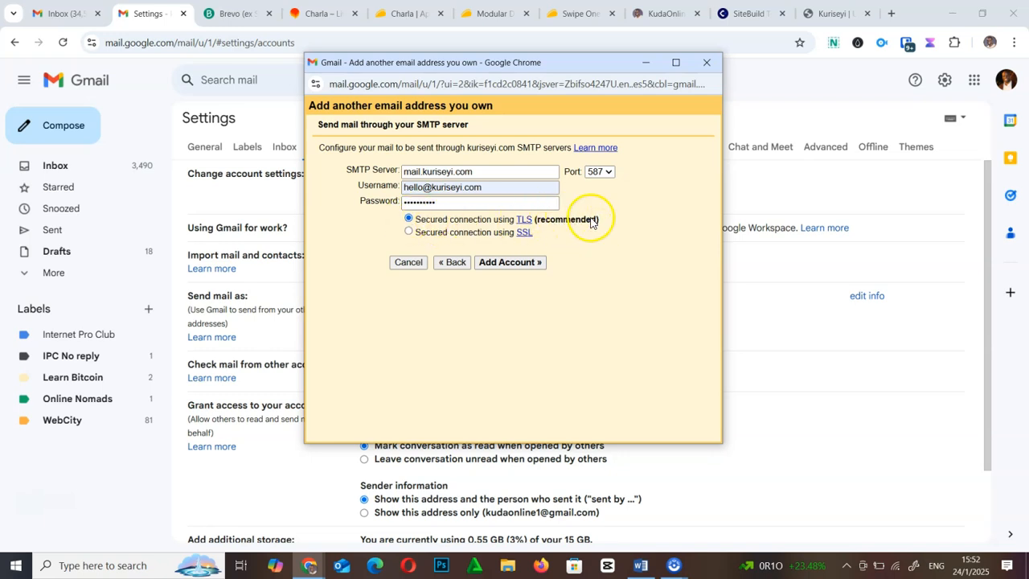
pyautogui.click(520, 263)
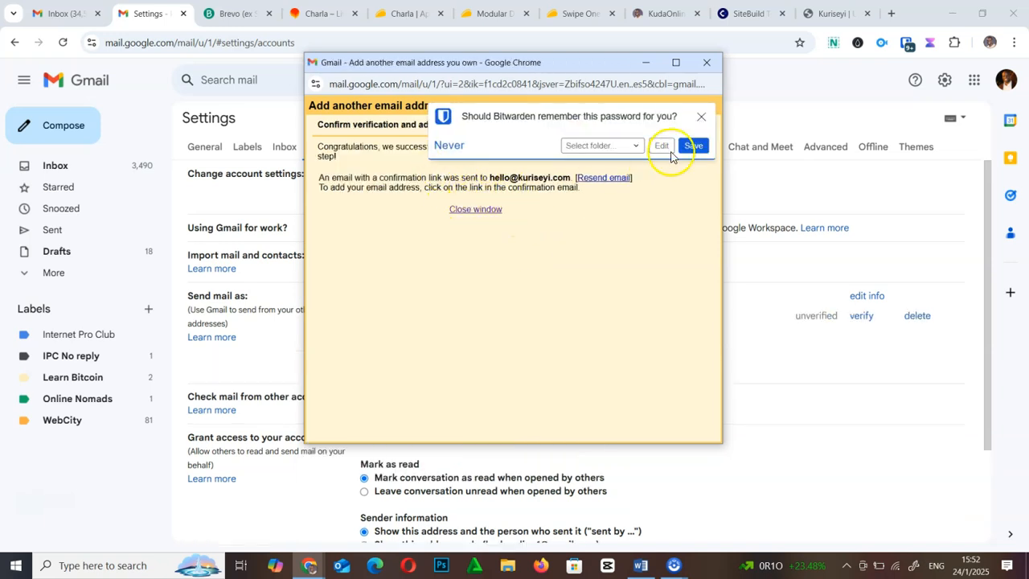
# - Dismiss the Bitwarden save-password prompt and close the add-address window
pyautogui.click(701, 117)
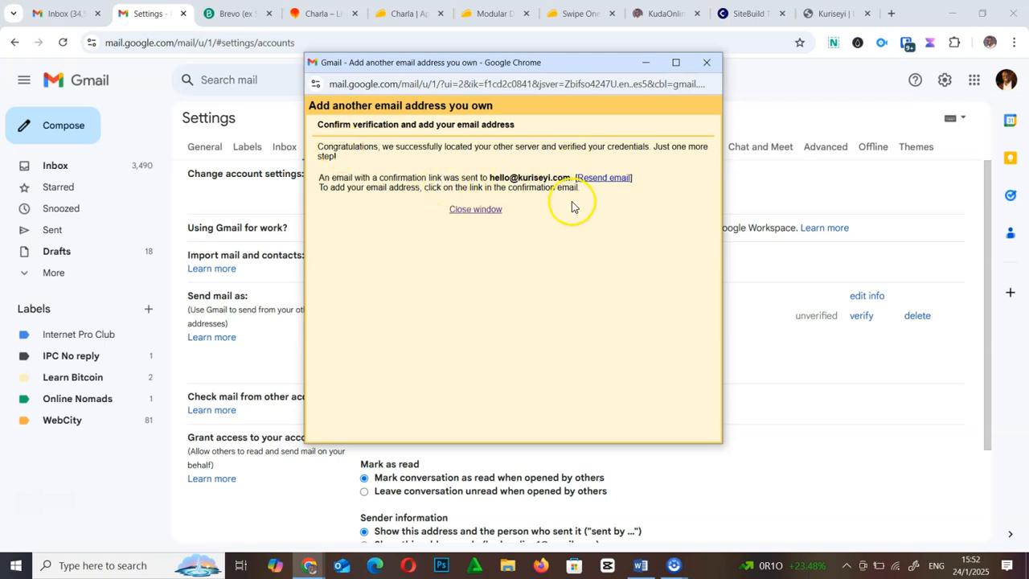
pyautogui.click(478, 212)
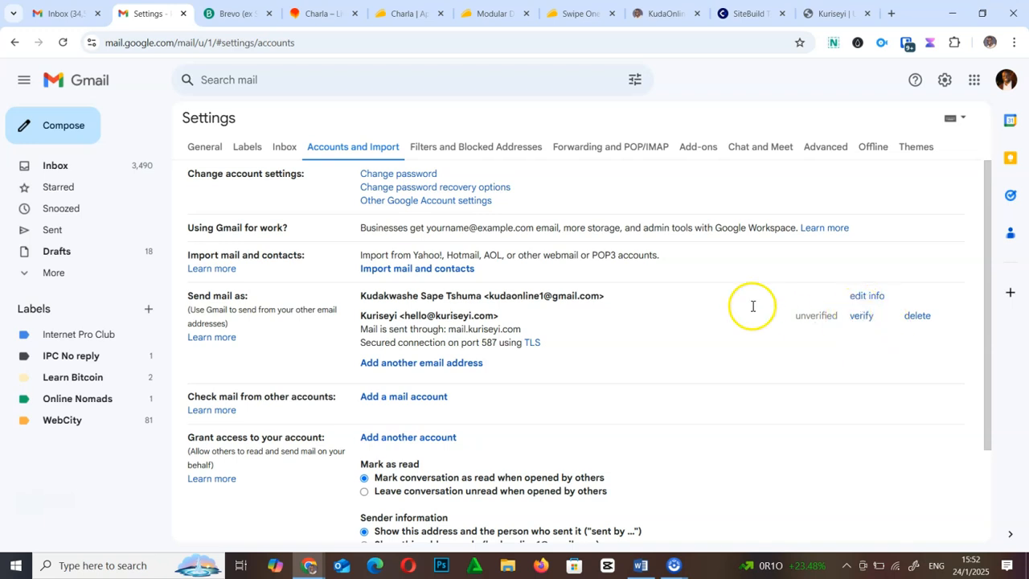
pyautogui.click(861, 317)
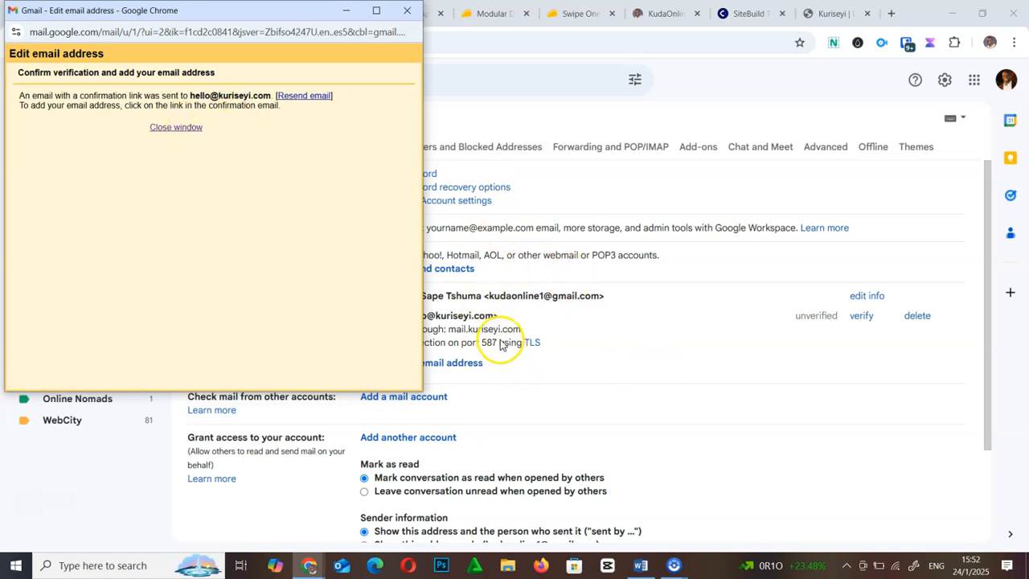
pyautogui.click(412, 16)
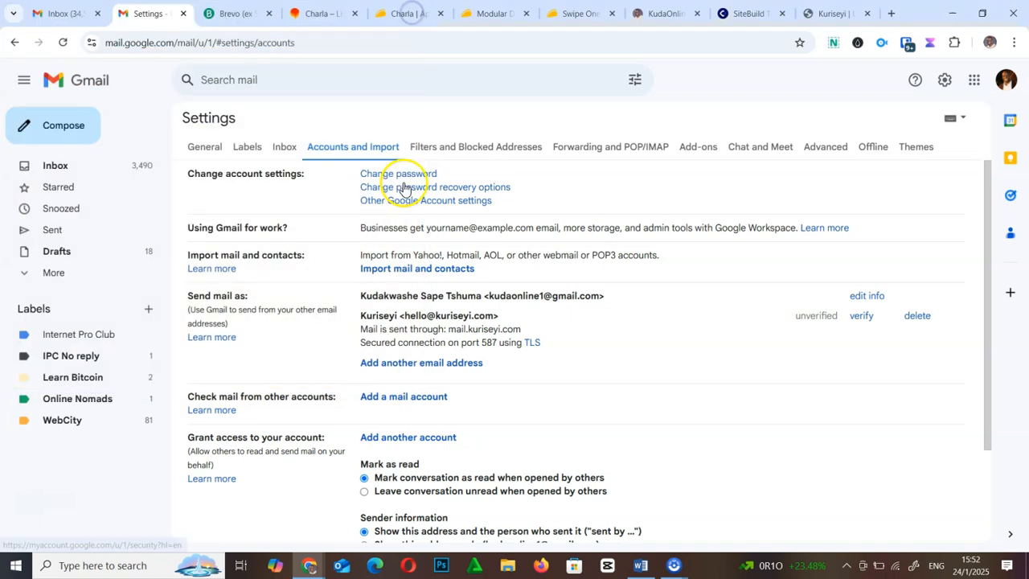
pyautogui.click(63, 129)
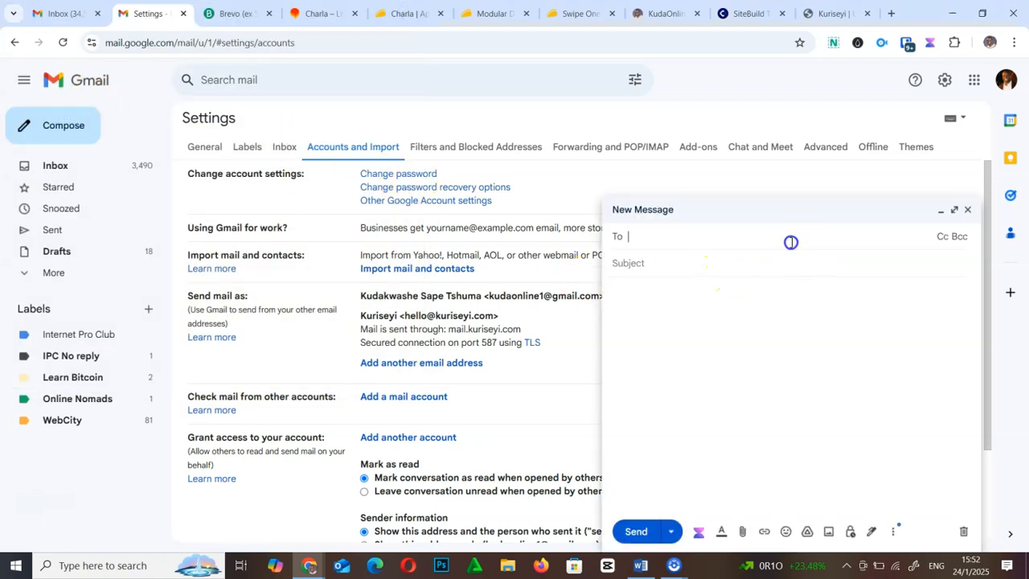
pyautogui.click(706, 259)
pyautogui.click(972, 212)
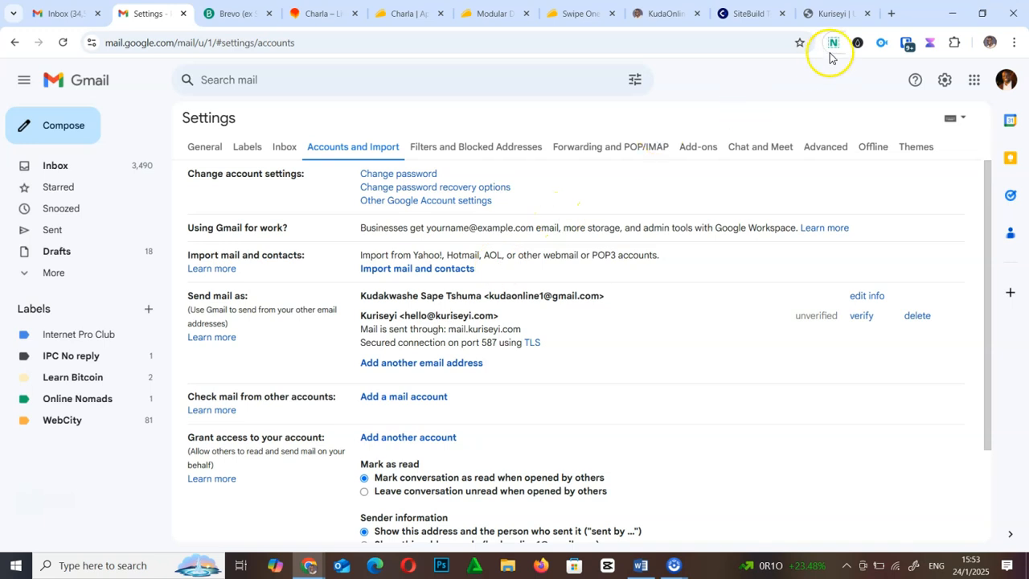
# - Open kuriseyi.com/webmail in the Kuriseyi website tab
pyautogui.click(829, 12)
pyautogui.click(234, 40)
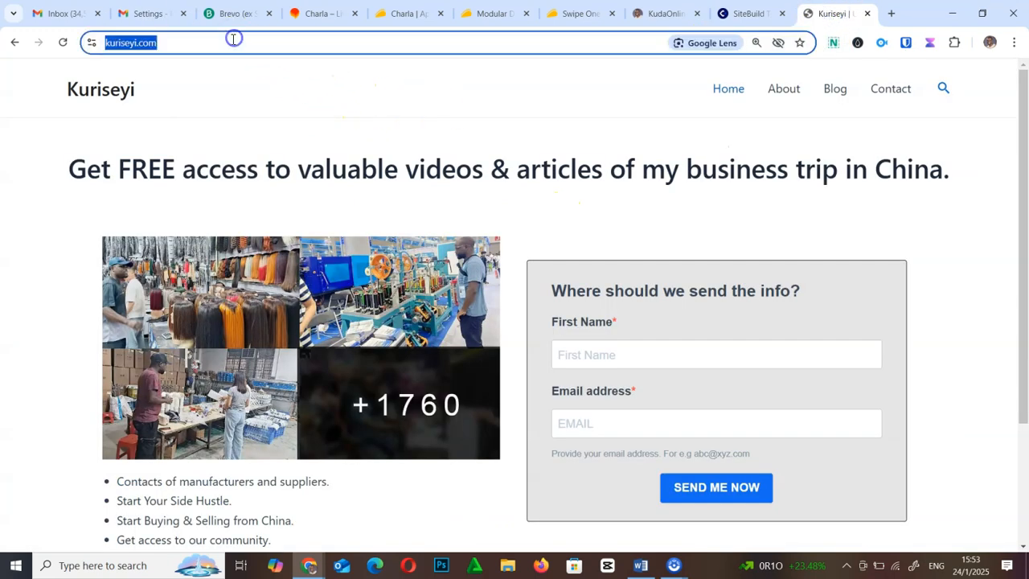
pyautogui.click(234, 39)
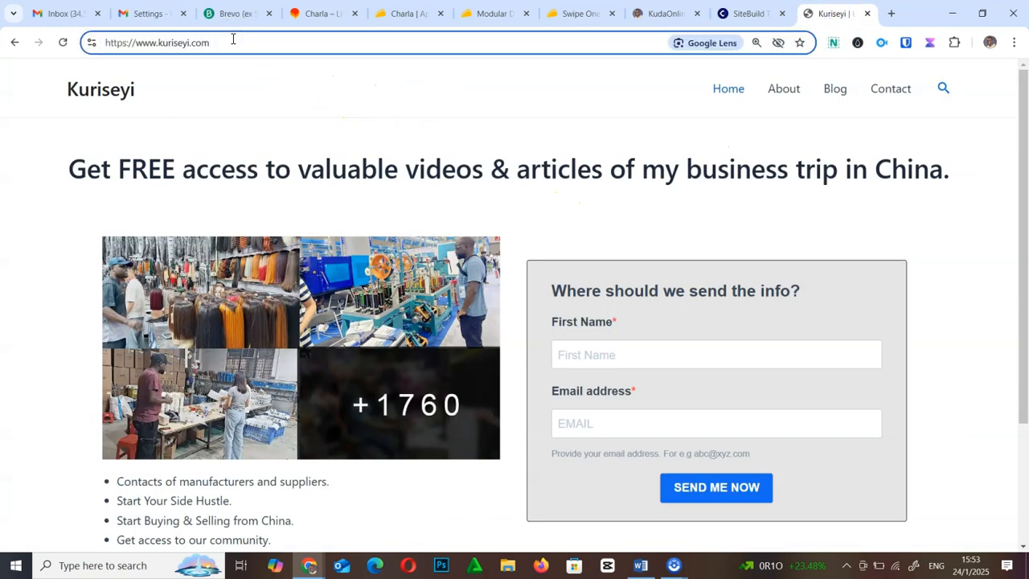
pyautogui.write('/weba')
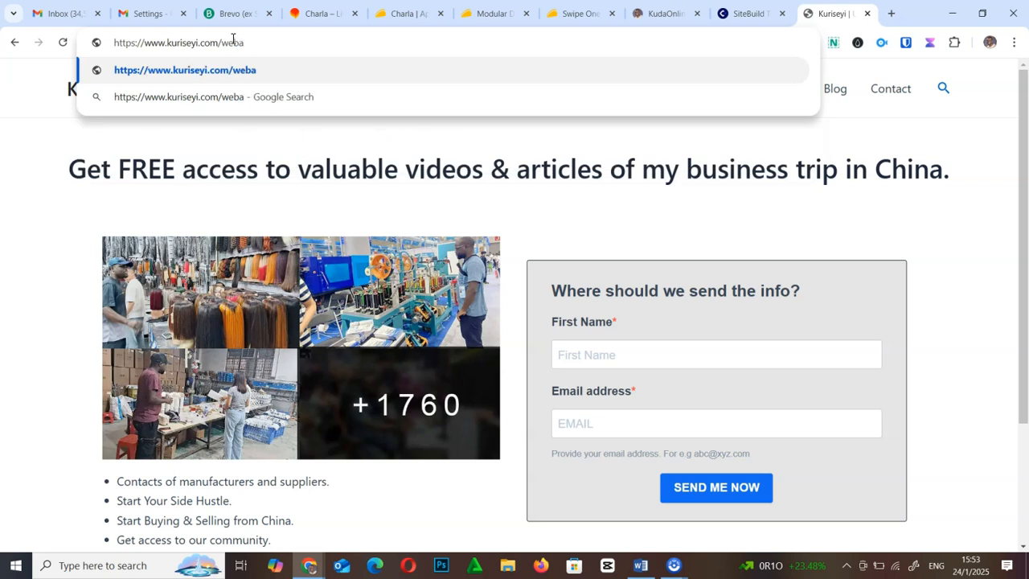
pyautogui.press('BackSpace')
pyautogui.press('BackSpace')
pyautogui.write('bmail')
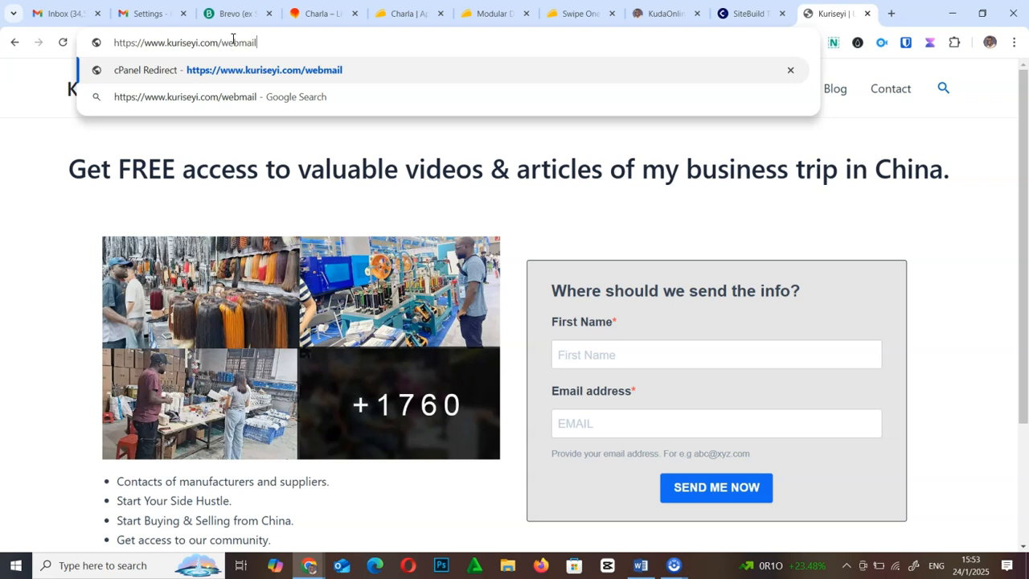
pyautogui.press('Return')
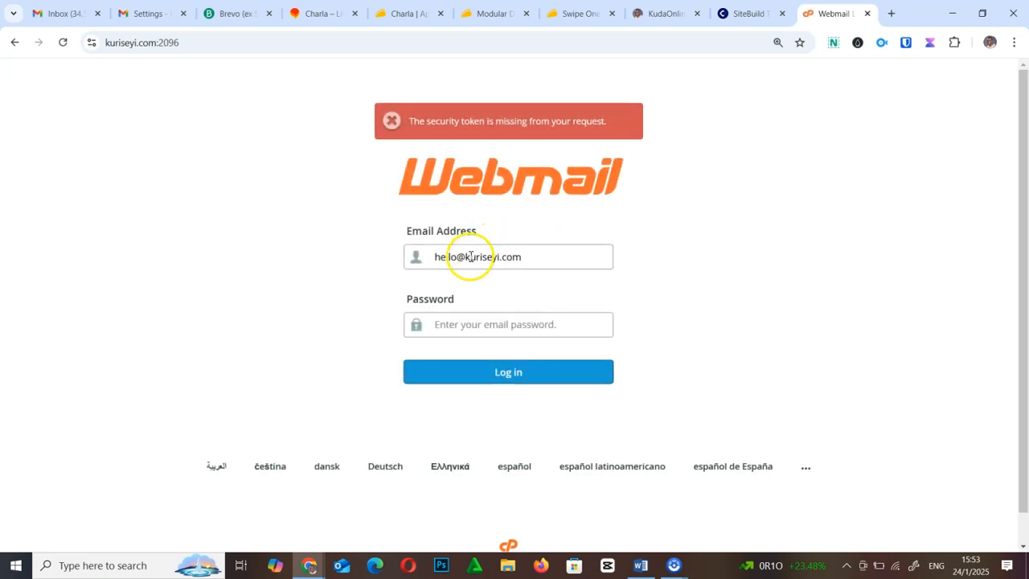
pyautogui.click(464, 331)
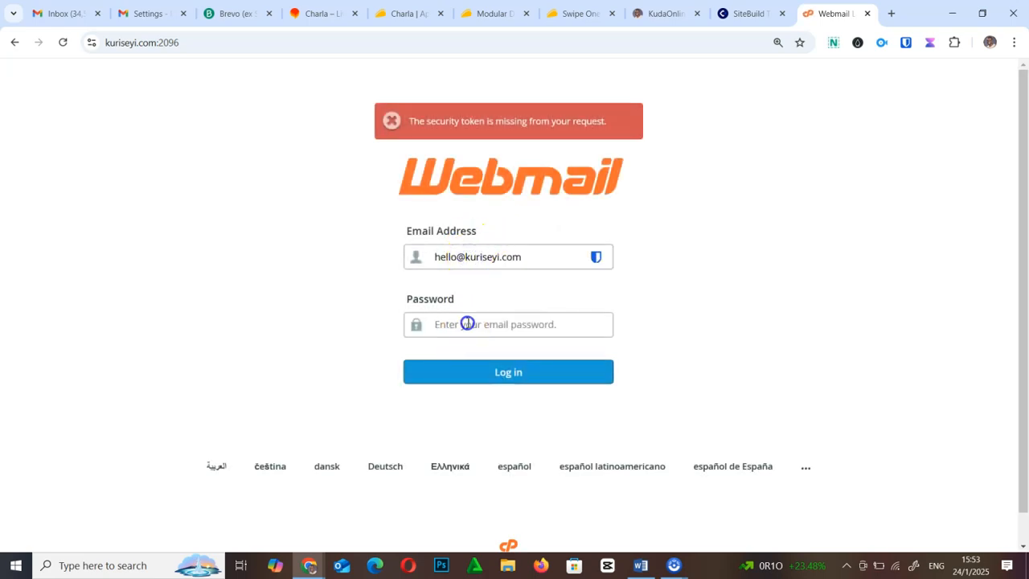
pyautogui.click(467, 323)
pyautogui.write('•••')
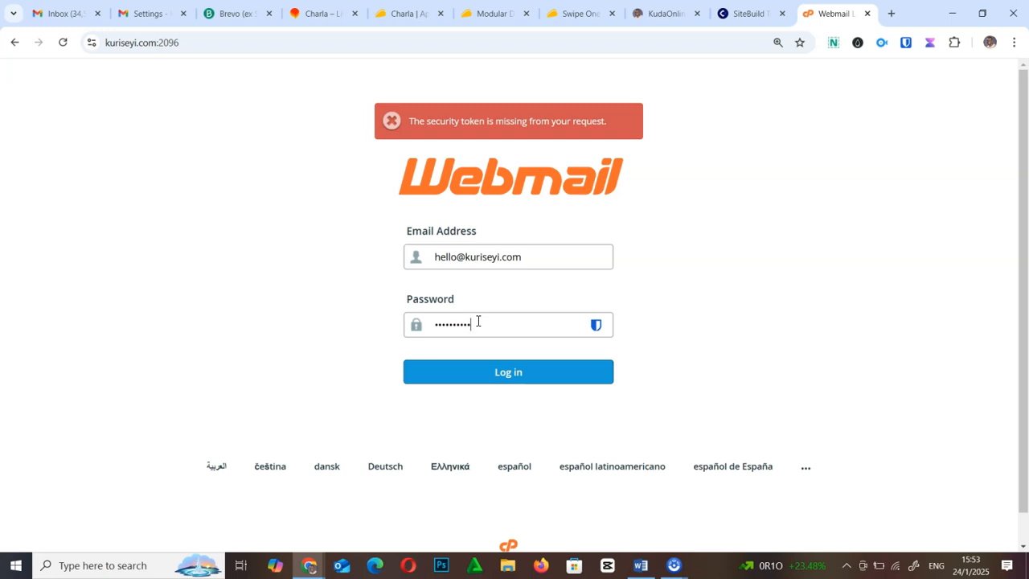
pyautogui.click(503, 370)
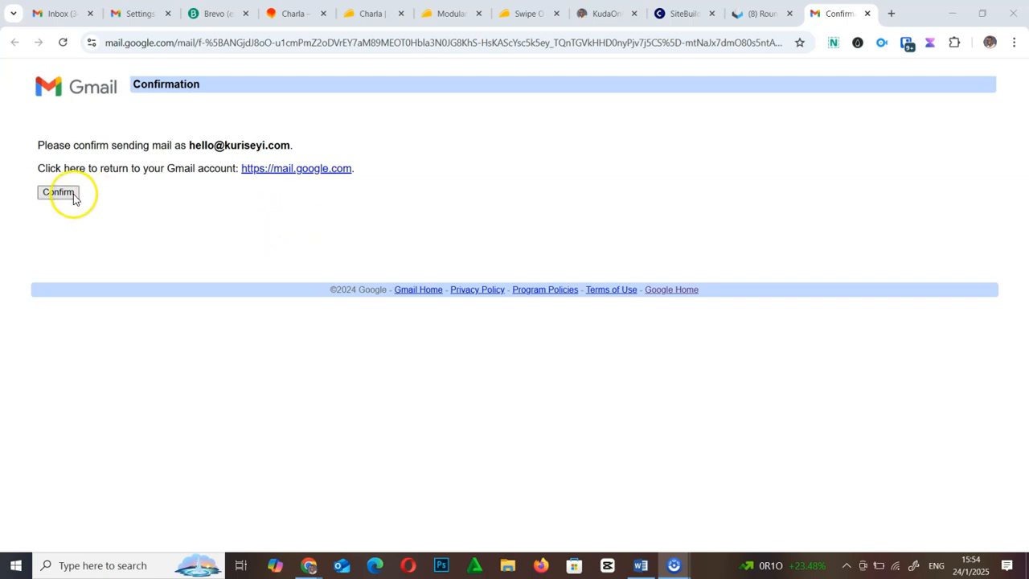
pyautogui.click(73, 195)
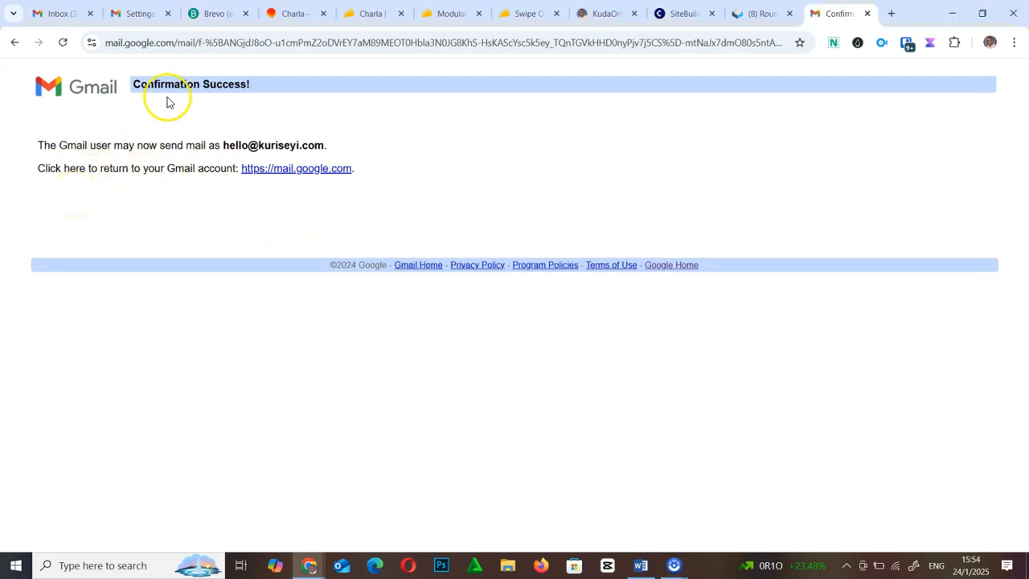
pyautogui.click(135, 13)
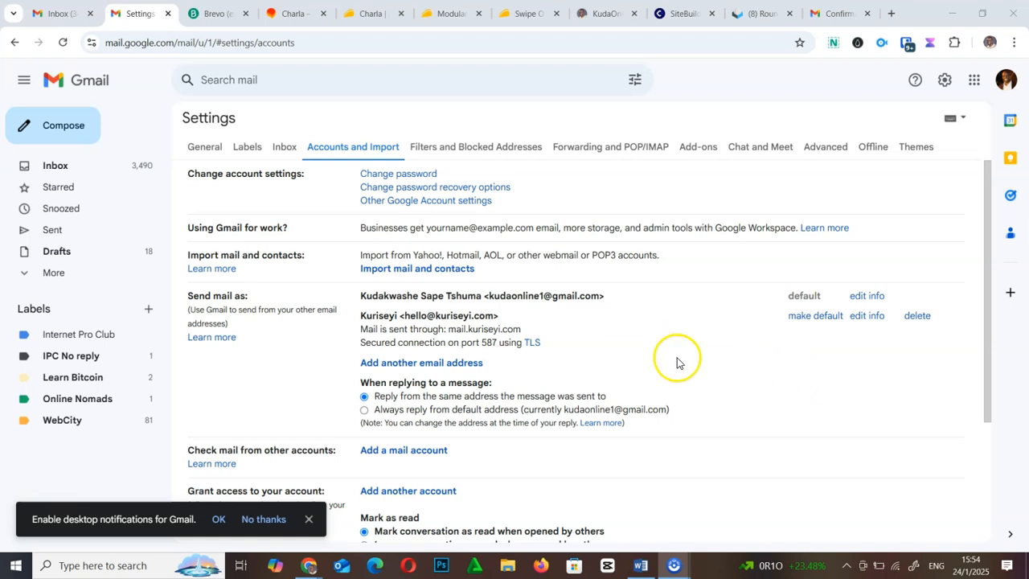
pyautogui.click(64, 131)
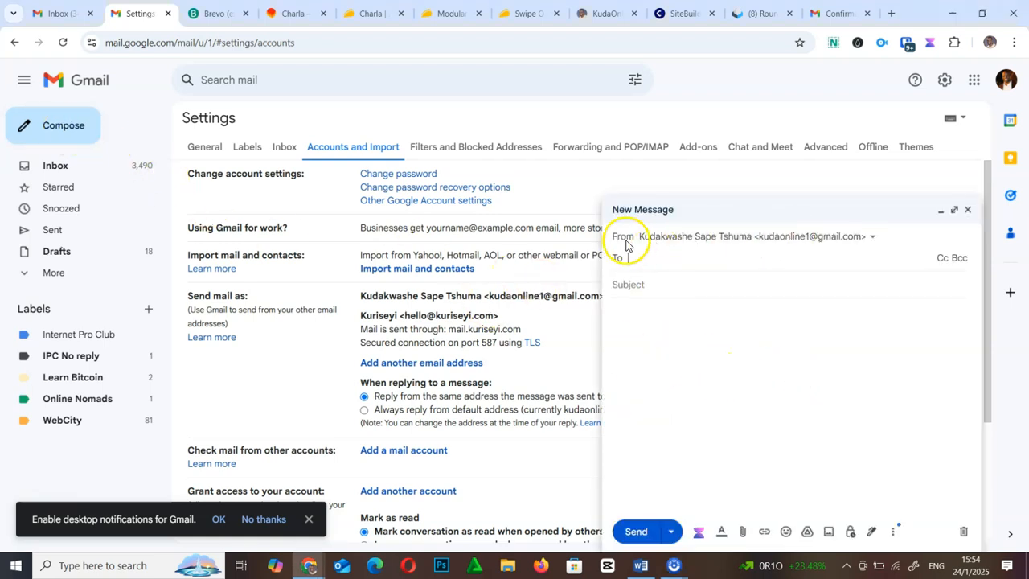
pyautogui.click(774, 240)
pyautogui.click(746, 282)
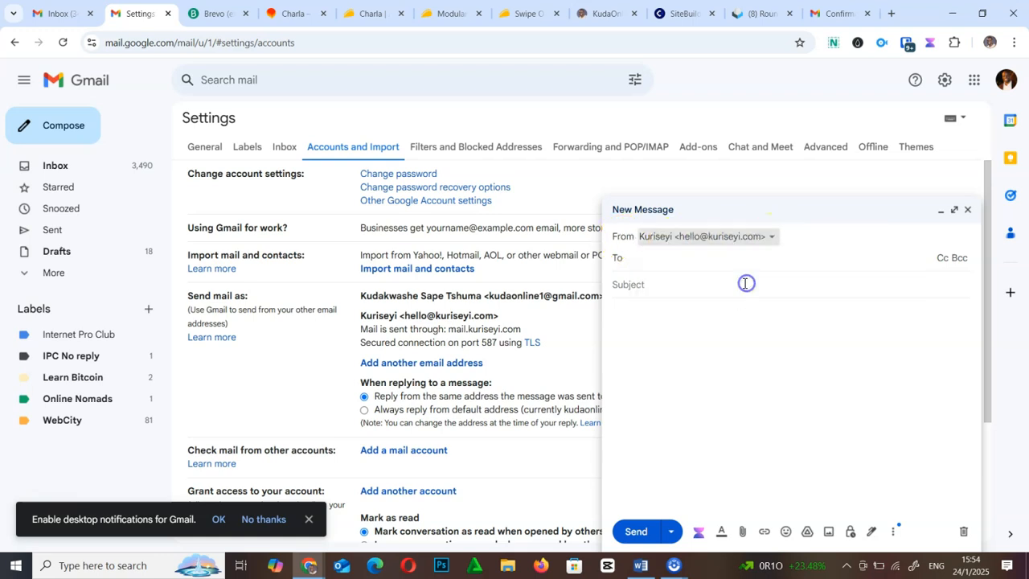
pyautogui.click(674, 262)
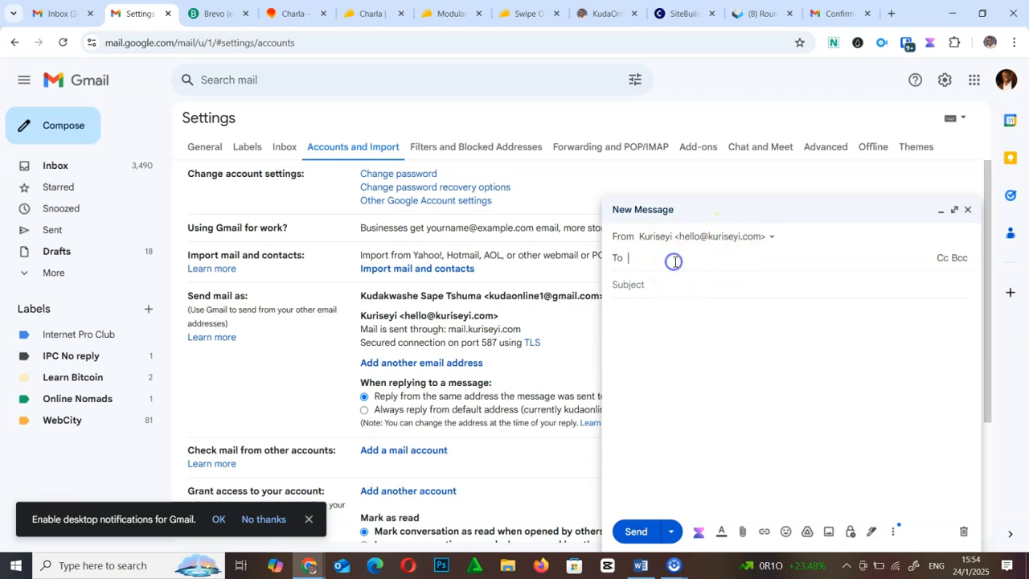
pyautogui.click(742, 239)
pyautogui.click(712, 283)
pyautogui.click(667, 258)
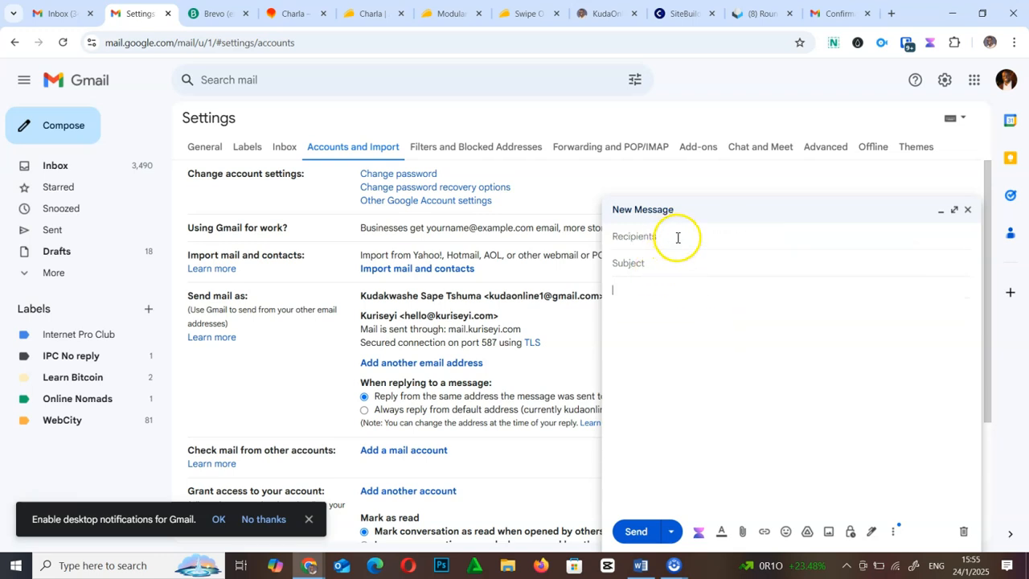
pyautogui.click(682, 236)
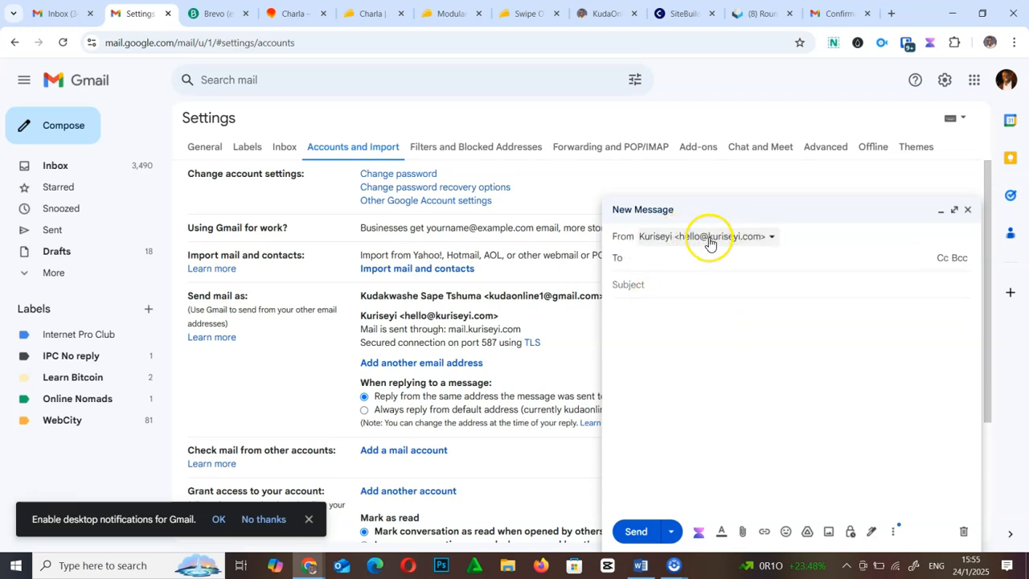
pyautogui.click(968, 210)
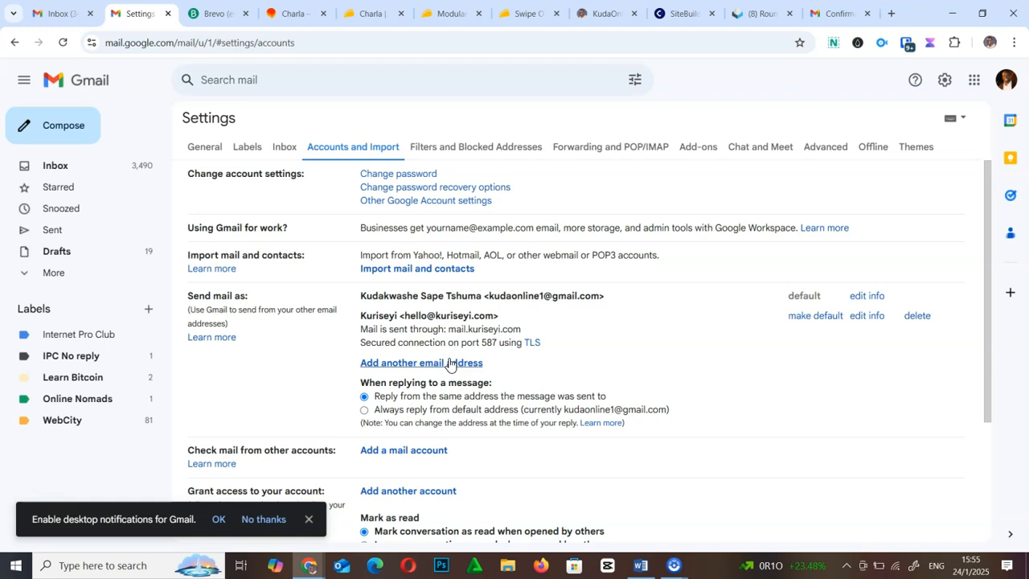
pyautogui.click(308, 519)
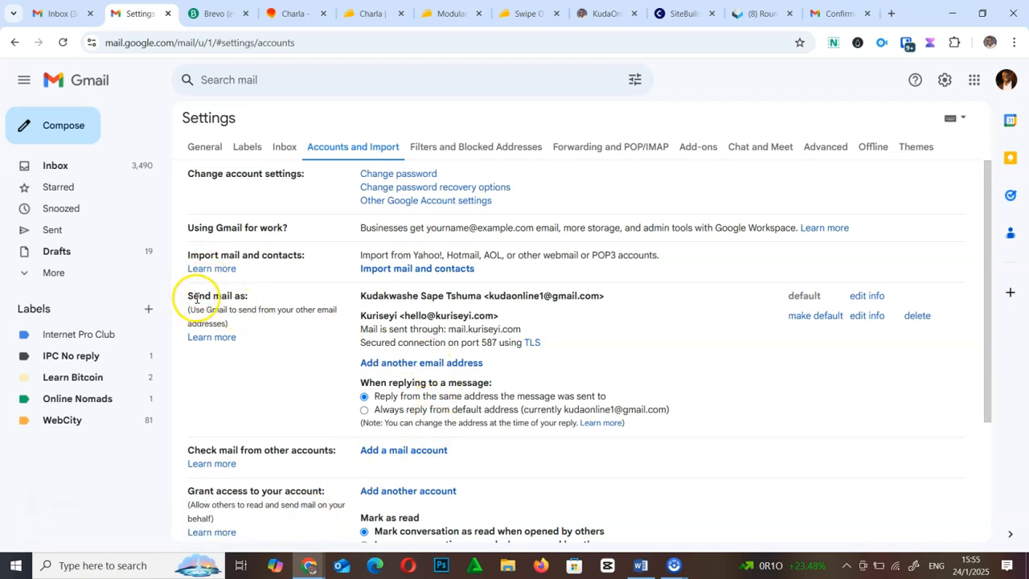
pyautogui.click(418, 366)
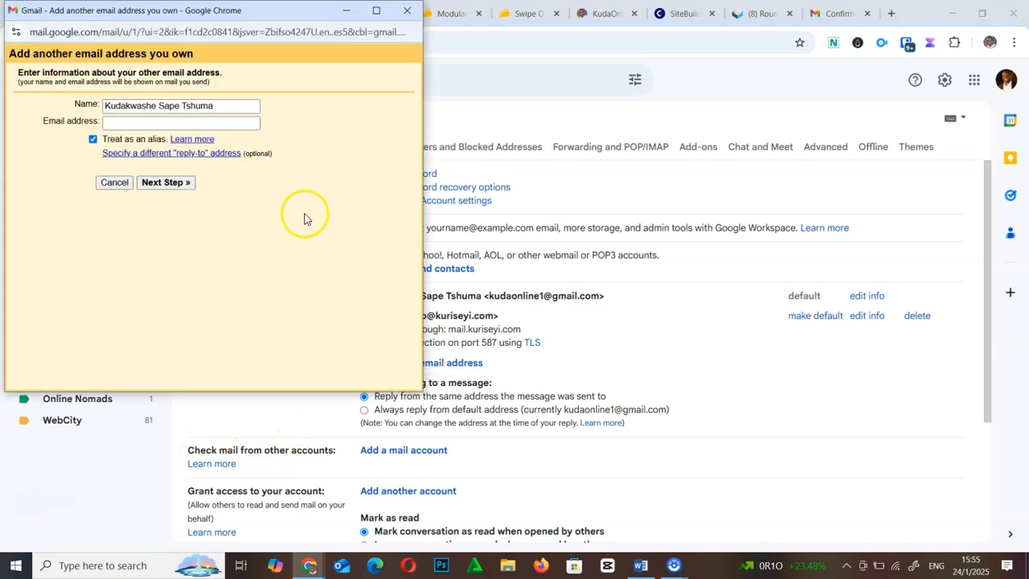
pyautogui.click(160, 125)
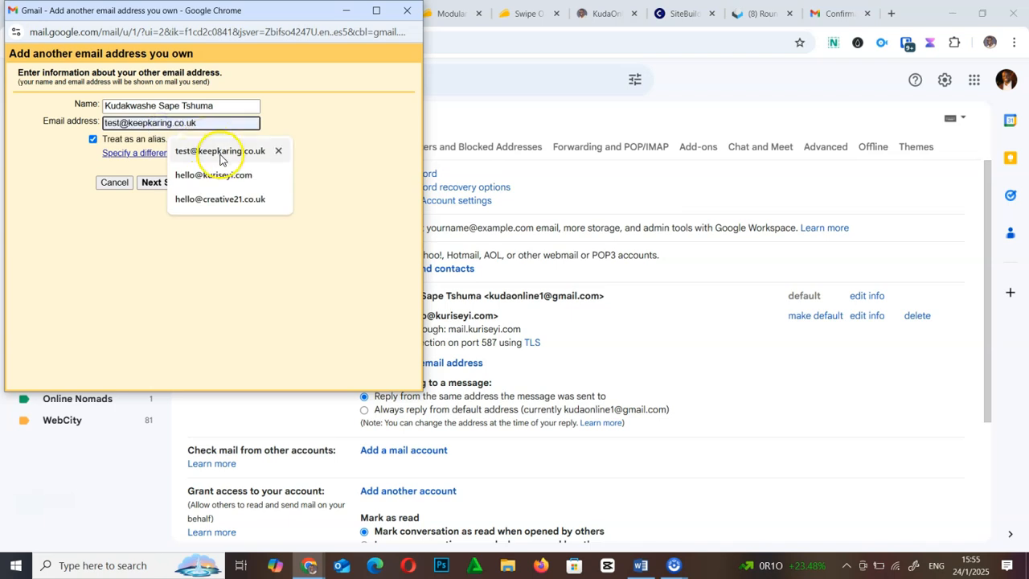
pyautogui.click(220, 199)
pyautogui.click(172, 181)
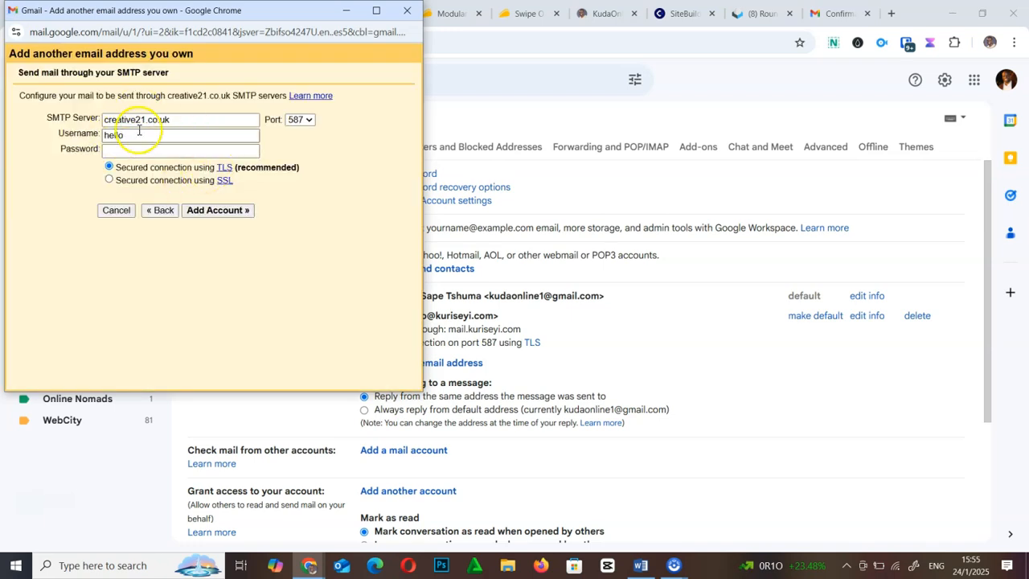
# - Review its SMTP server settings with port 587, then close the popup without adding it
pyautogui.tripleClick(97, 117)
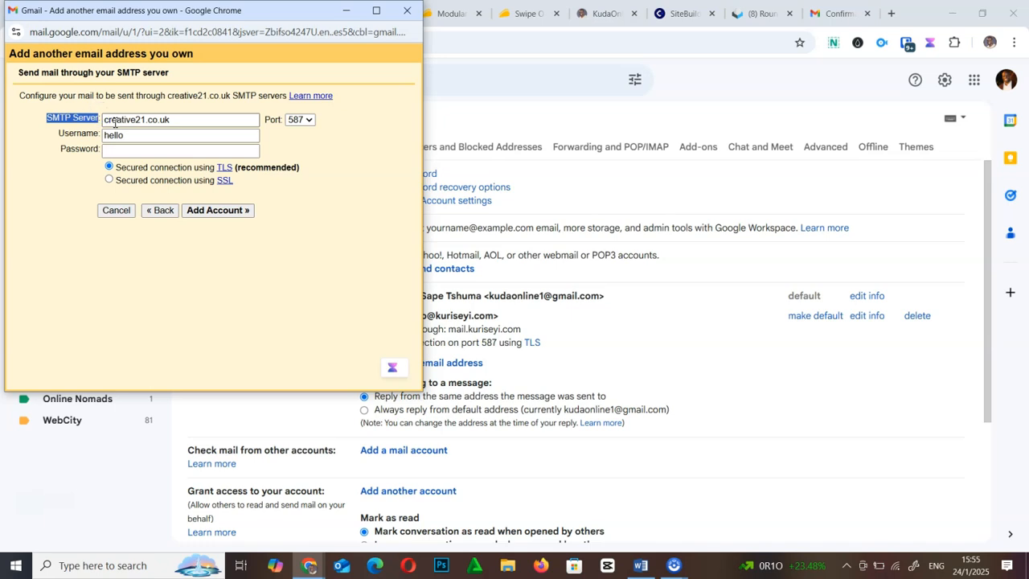
pyautogui.moveTo(184, 122); pyautogui.dragTo(87, 117)
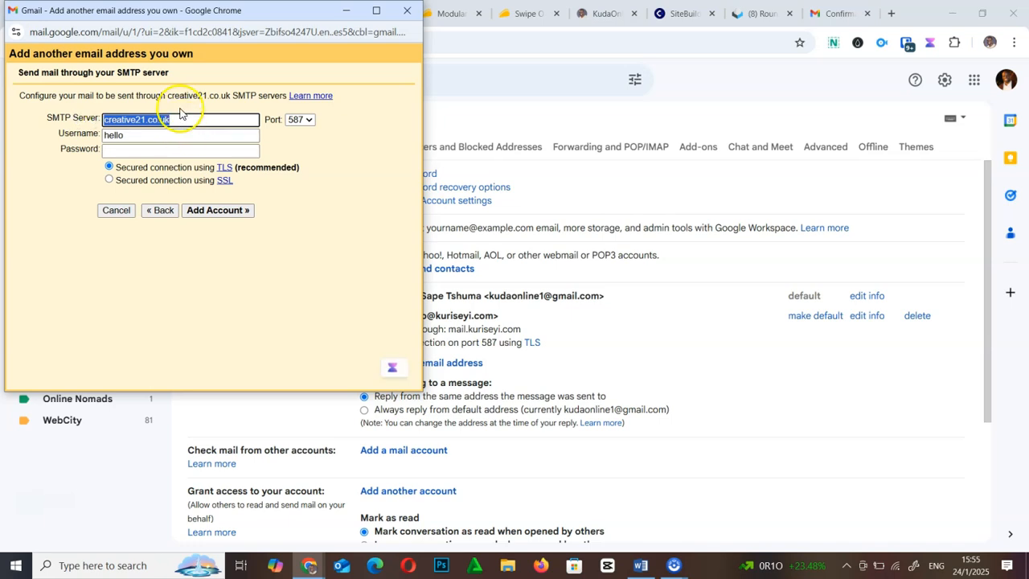
pyautogui.moveTo(42, 118); pyautogui.dragTo(96, 118)
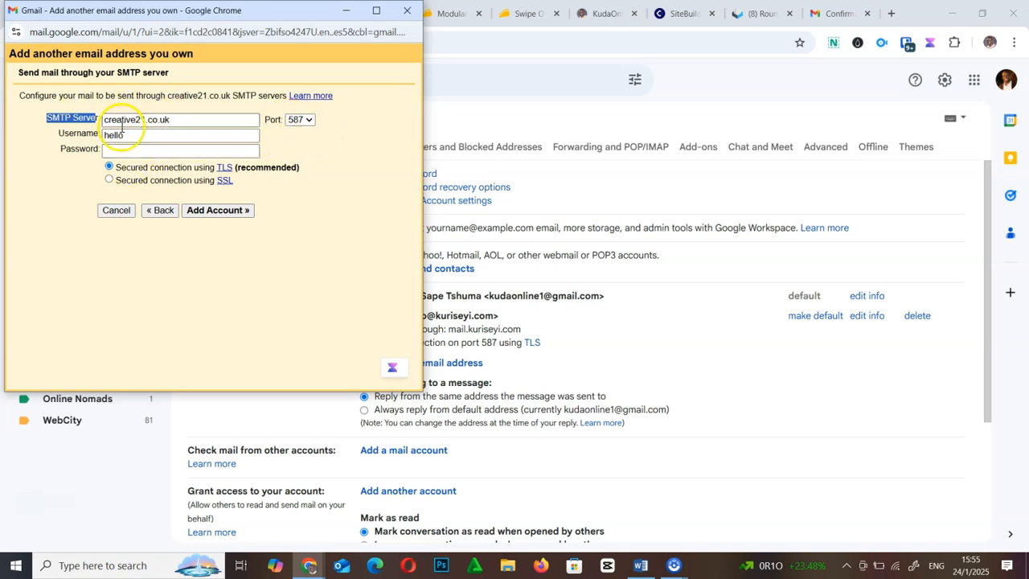
pyautogui.click(305, 119)
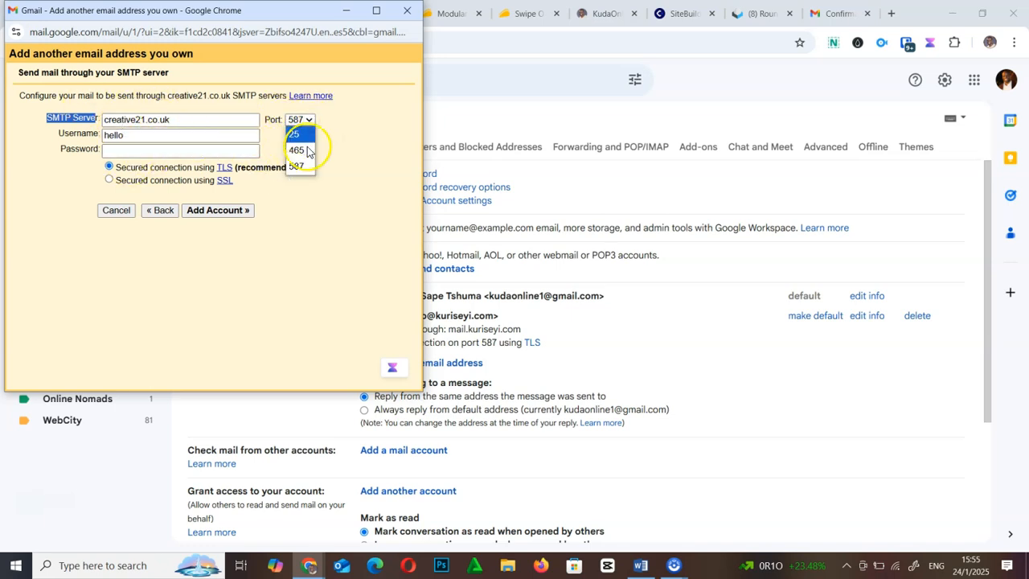
pyautogui.click(356, 156)
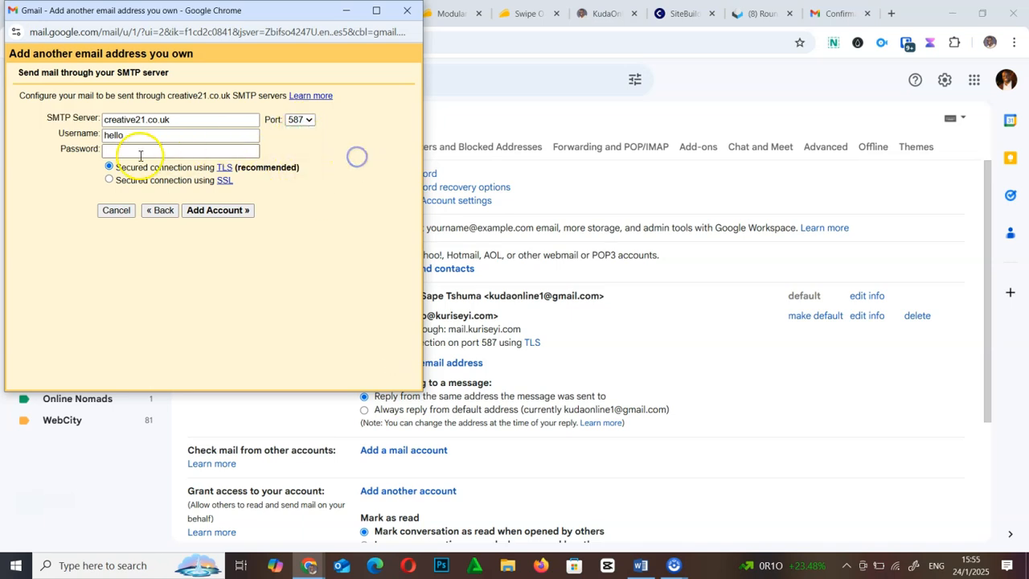
pyautogui.click(135, 137)
pyautogui.click(138, 150)
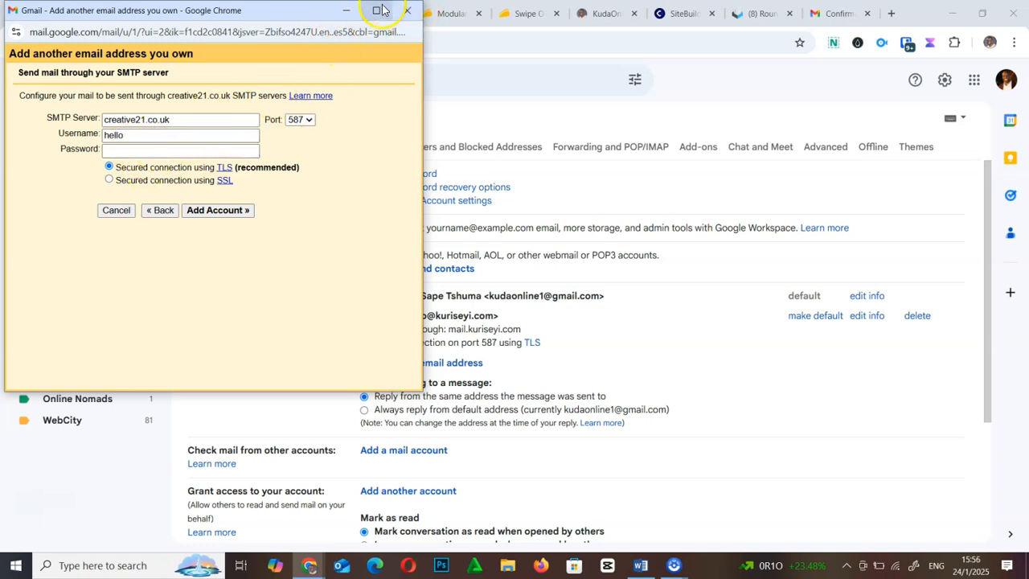
pyautogui.click(412, 11)
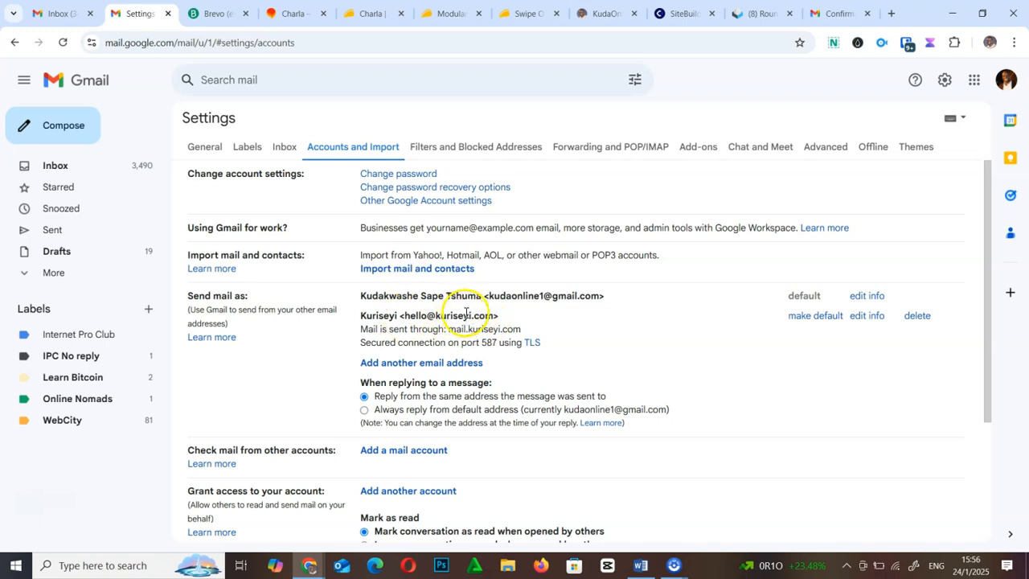
pyautogui.click(417, 453)
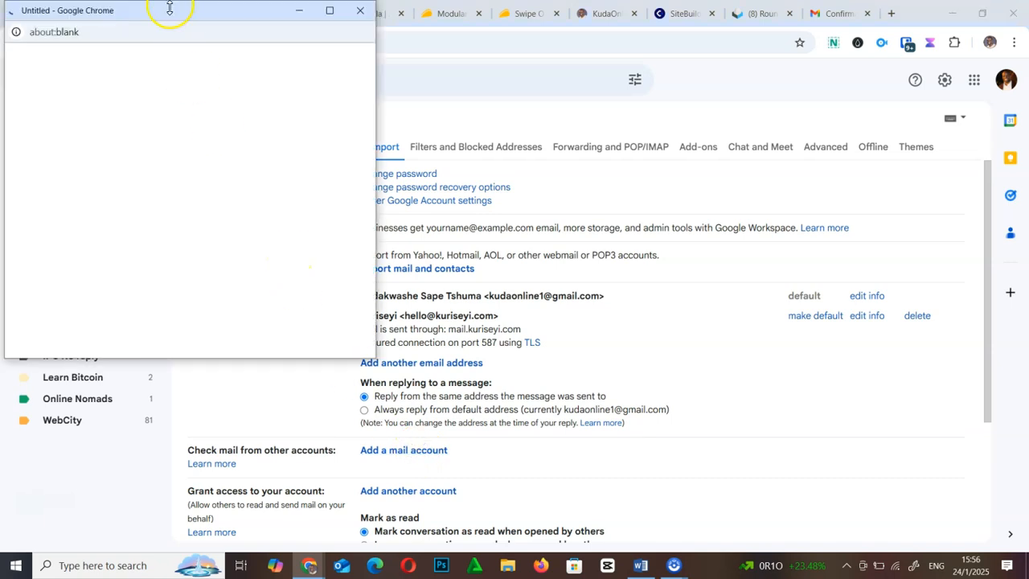
pyautogui.moveTo(167, 16); pyautogui.dragTo(457, 145)
pyautogui.click(401, 229)
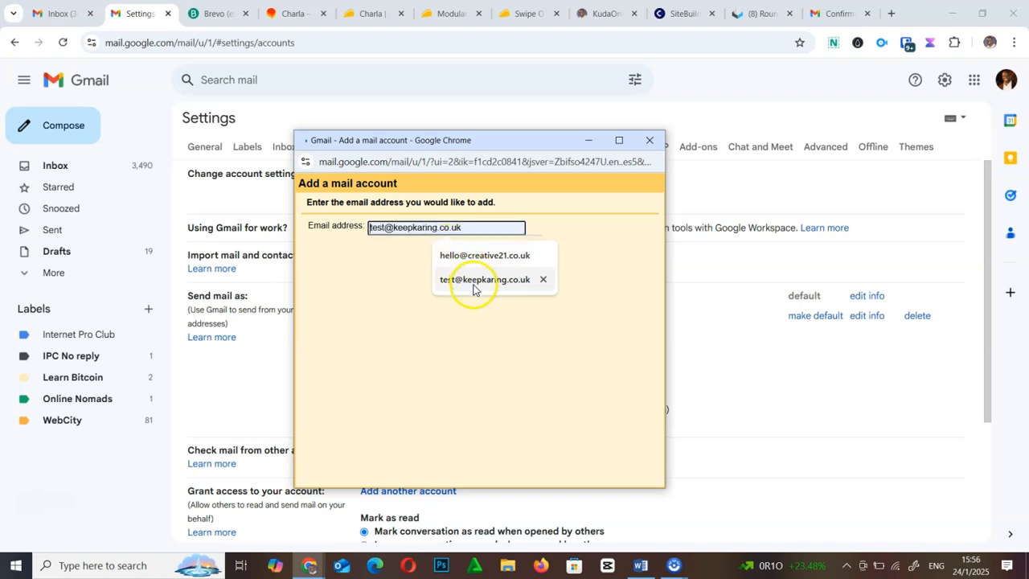
pyautogui.click(404, 228)
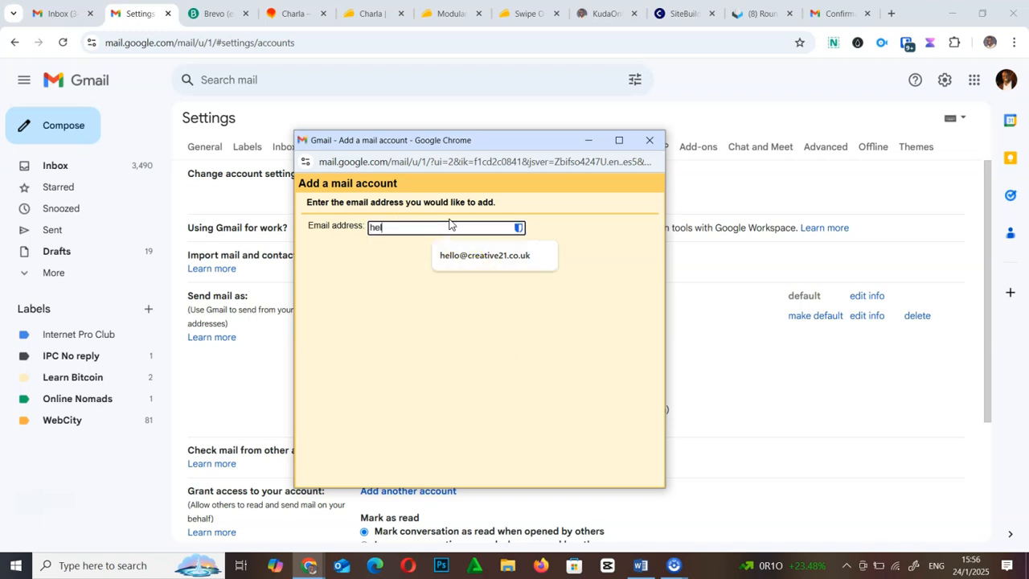
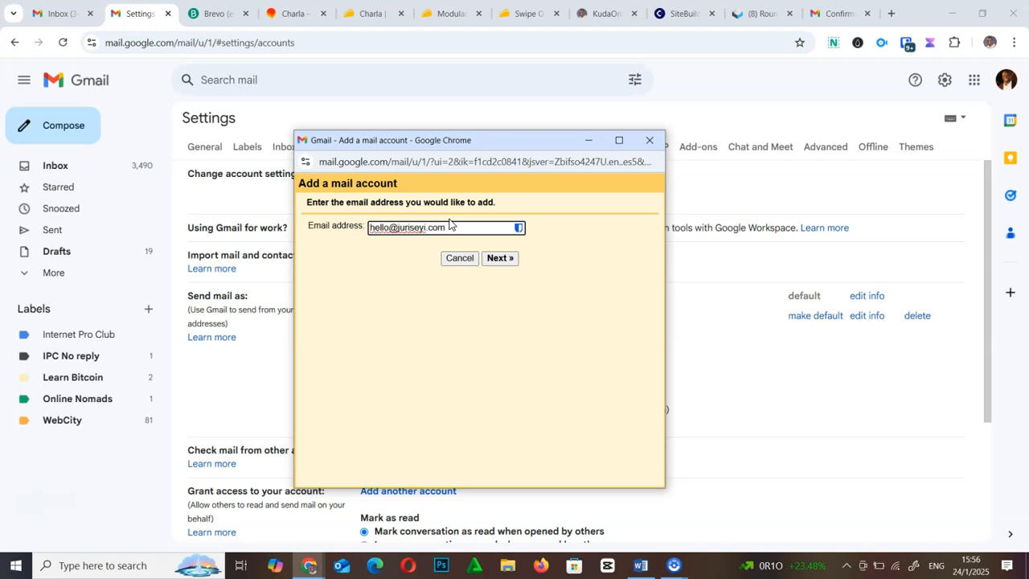
pyautogui.click(400, 224)
pyautogui.click(499, 258)
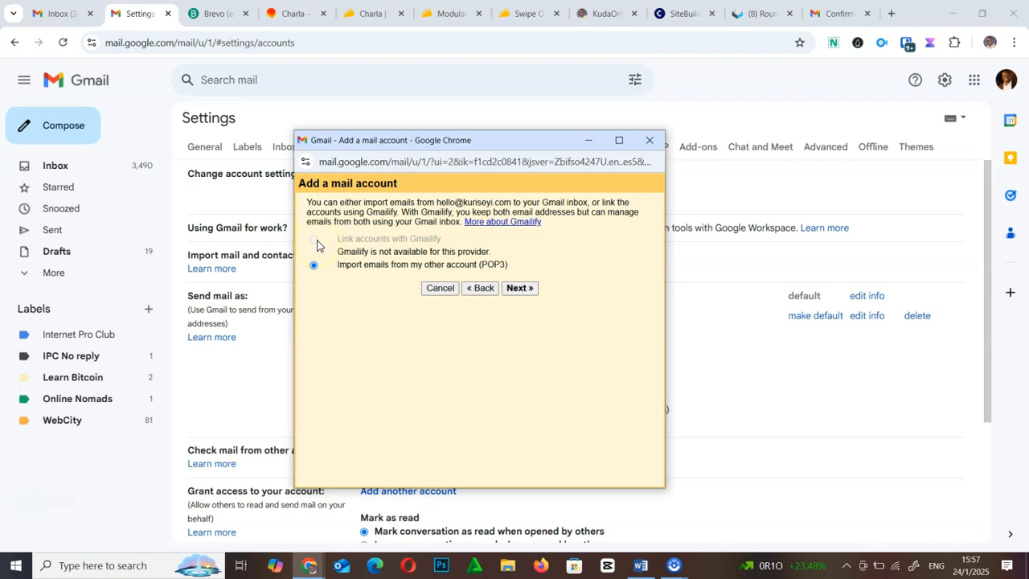
pyautogui.click(525, 289)
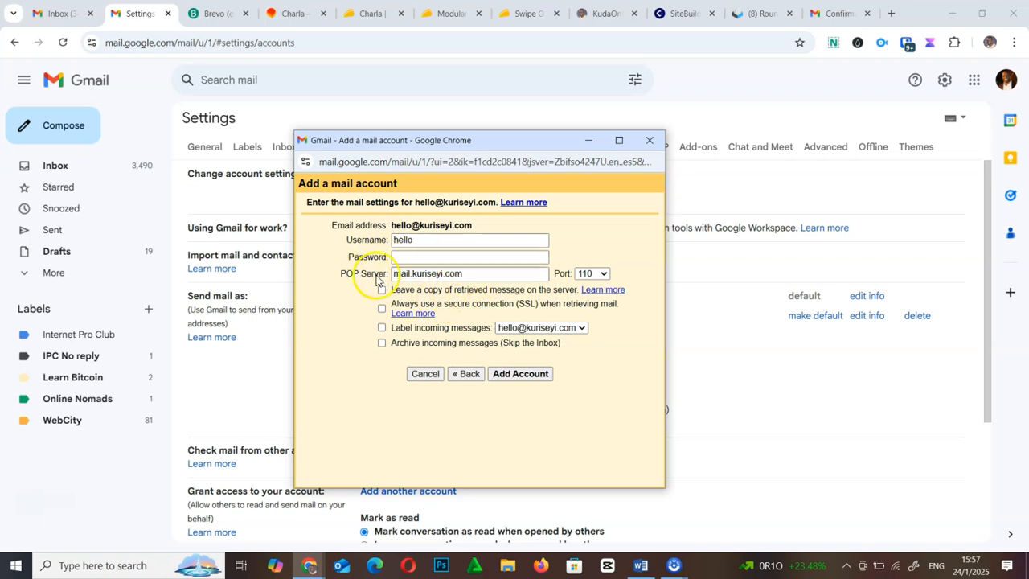
# - Keep port 110, use the full address as username, enter the password, and leave server copies
pyautogui.click(592, 277)
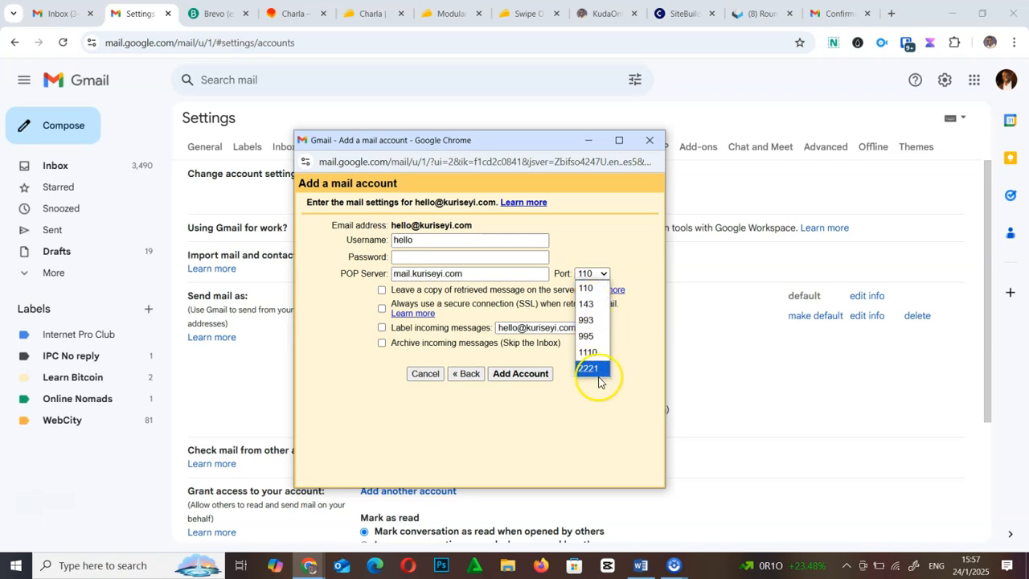
pyautogui.click(610, 259)
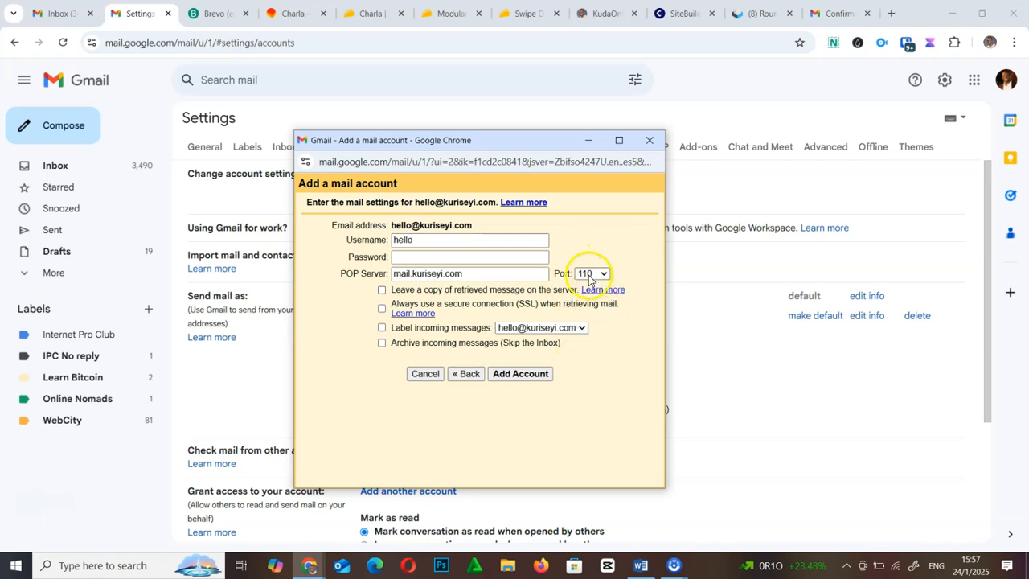
pyautogui.moveTo(394, 225); pyautogui.dragTo(335, 241)
pyautogui.hotkey('ctrl', 'v')
pyautogui.click(421, 258)
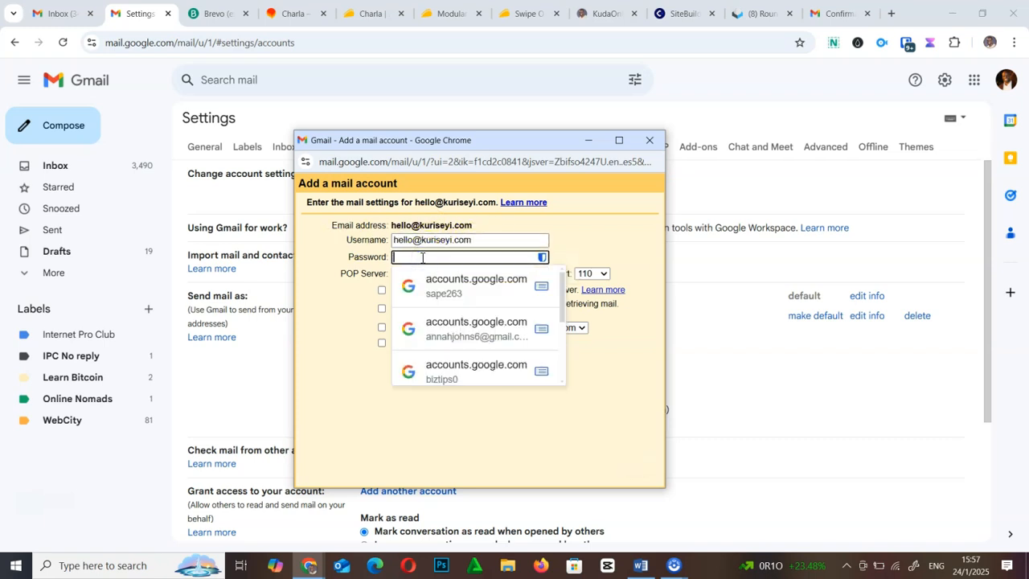
pyautogui.write('***')
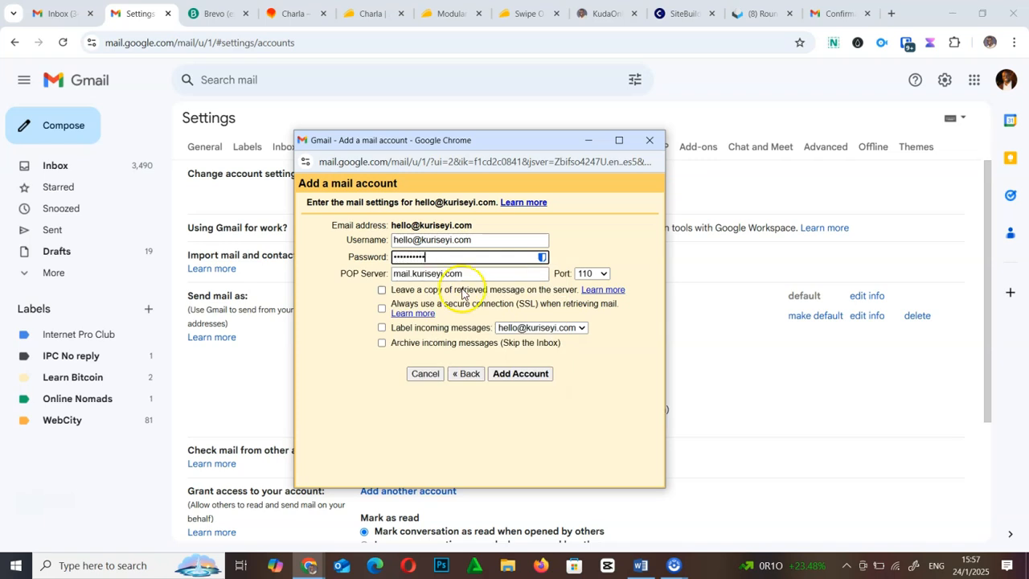
pyautogui.click(382, 290)
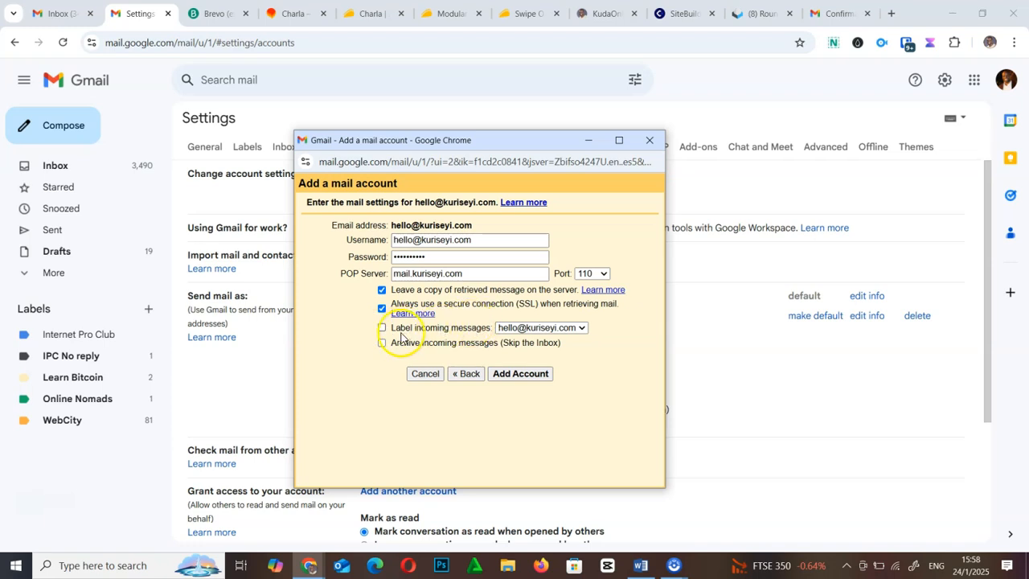
# - Label incoming kuriseyi.com mail with a newly created 'Kuriseyi' label
pyautogui.click(522, 327)
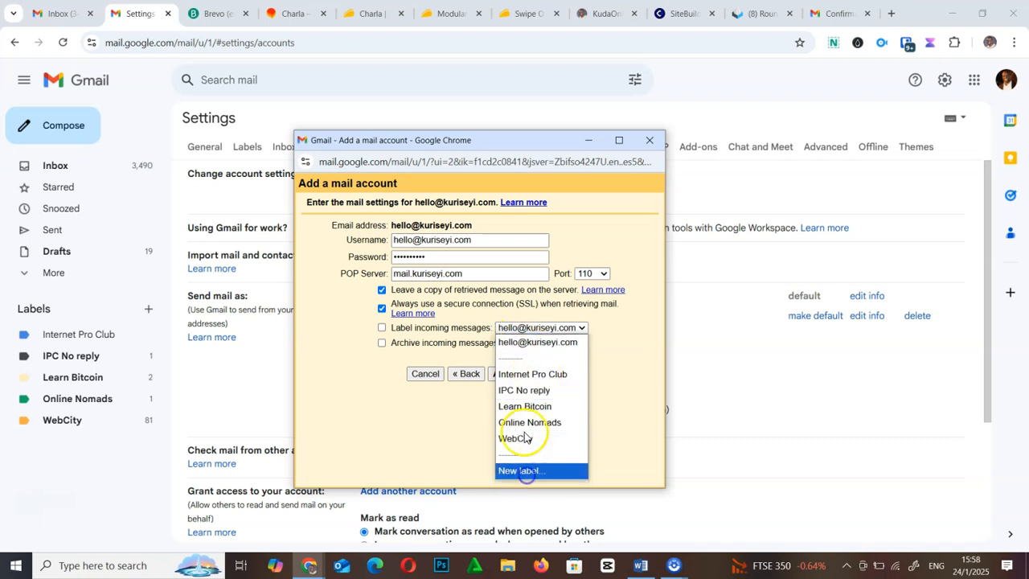
pyautogui.click(524, 471)
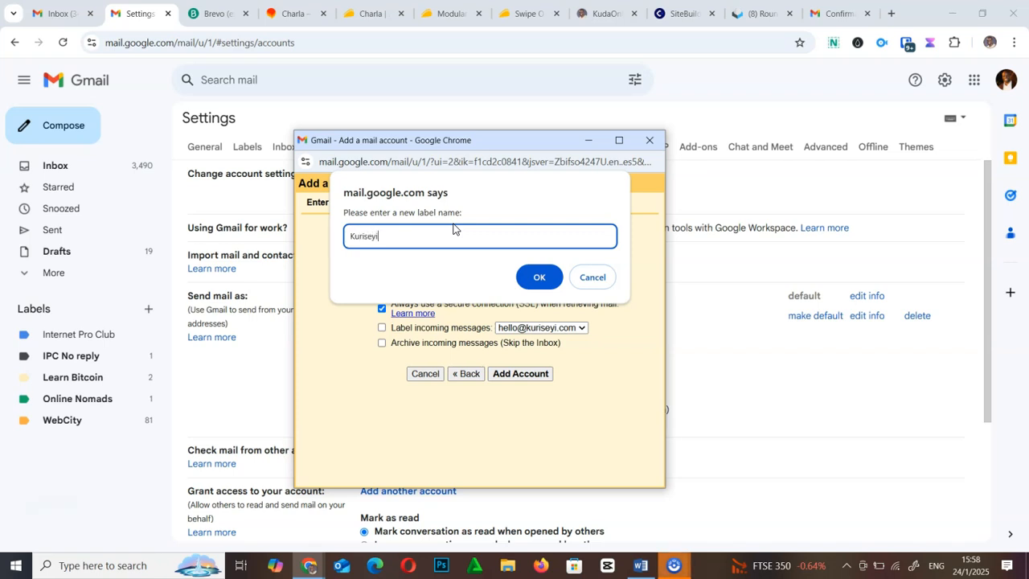
pyautogui.write('Kuriseyi')
pyautogui.click(540, 276)
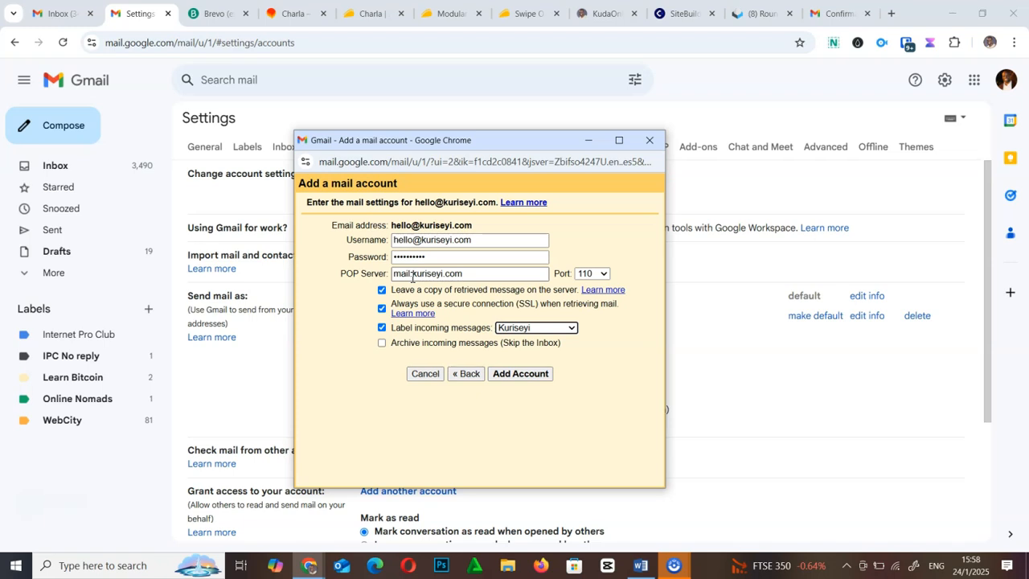
# - Attempt to add the account, decline saving the password, and re-enter the account password
pyautogui.click(525, 271)
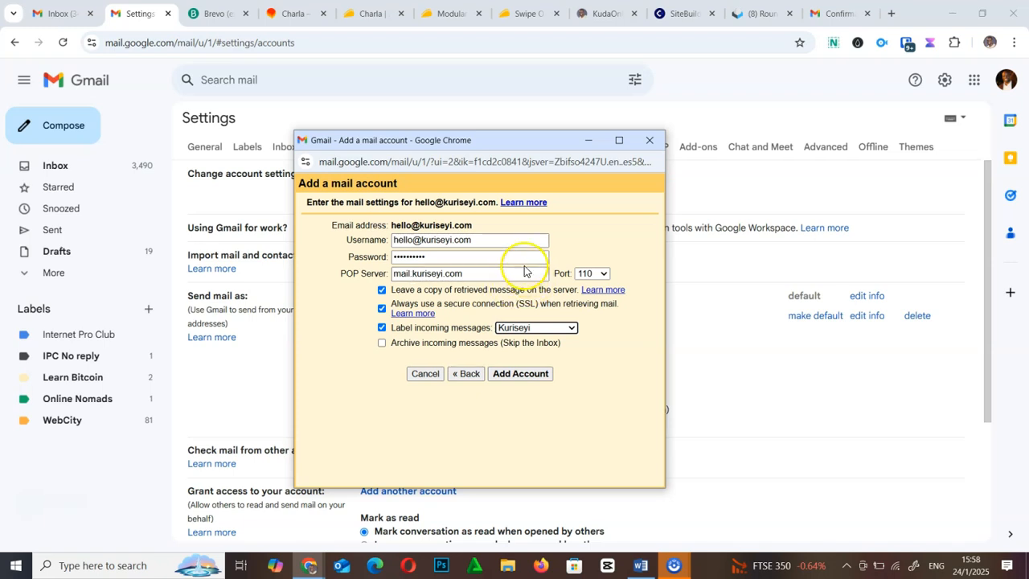
pyautogui.click(526, 376)
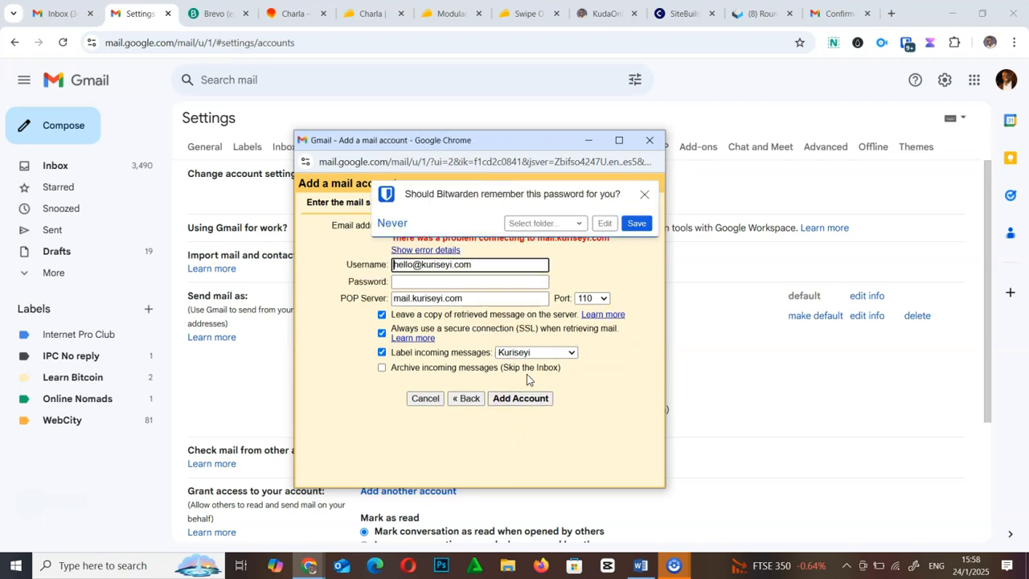
pyautogui.click(644, 194)
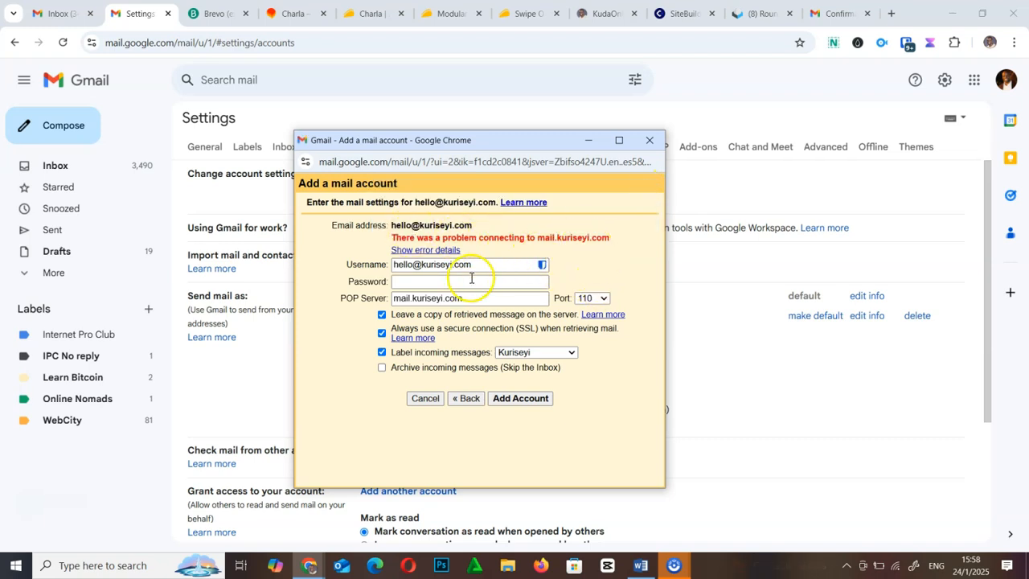
pyautogui.click(444, 282)
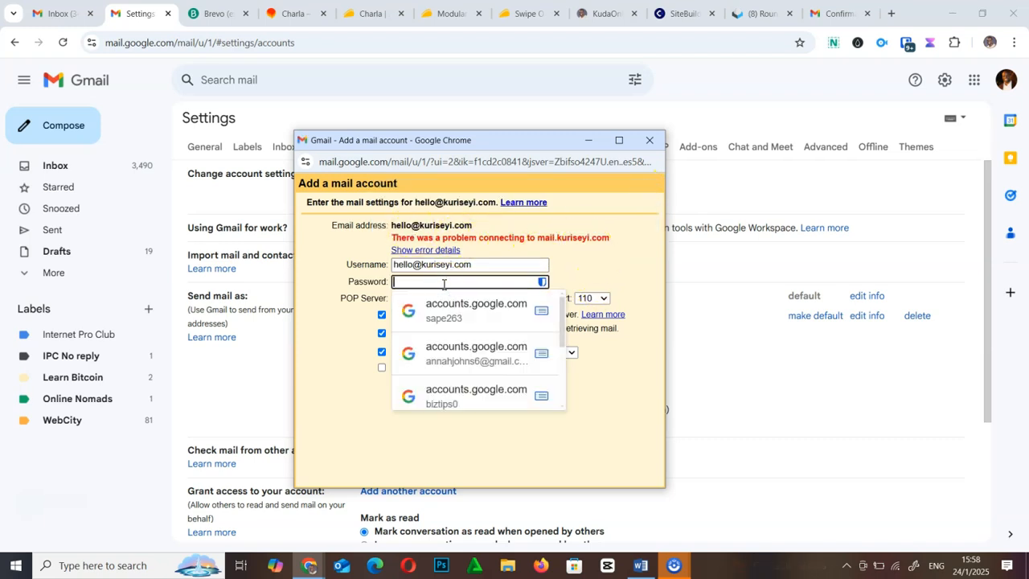
pyautogui.write('••••')
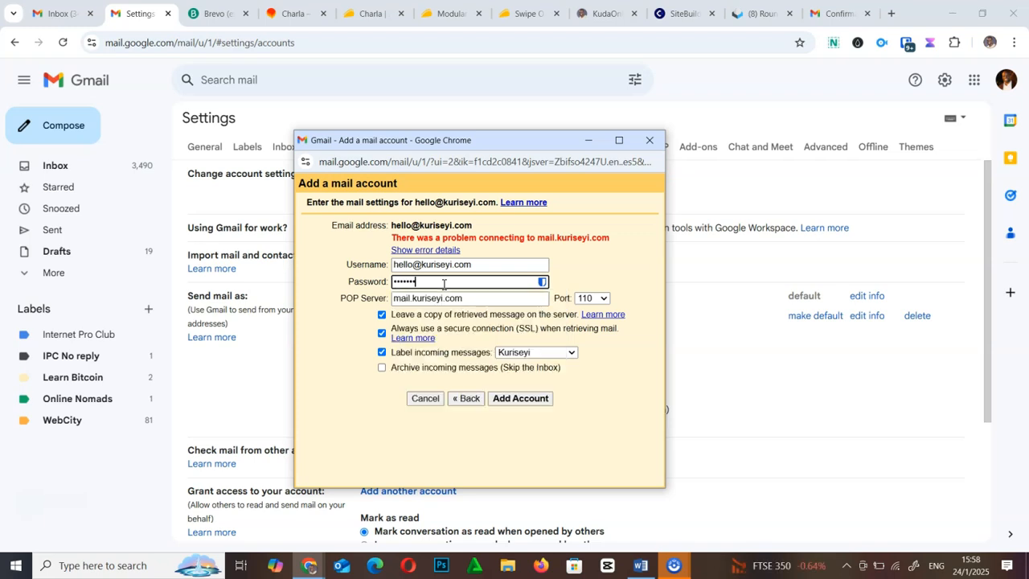
# - Try port 993 and submit, declining the password-save offer again
pyautogui.click(595, 301)
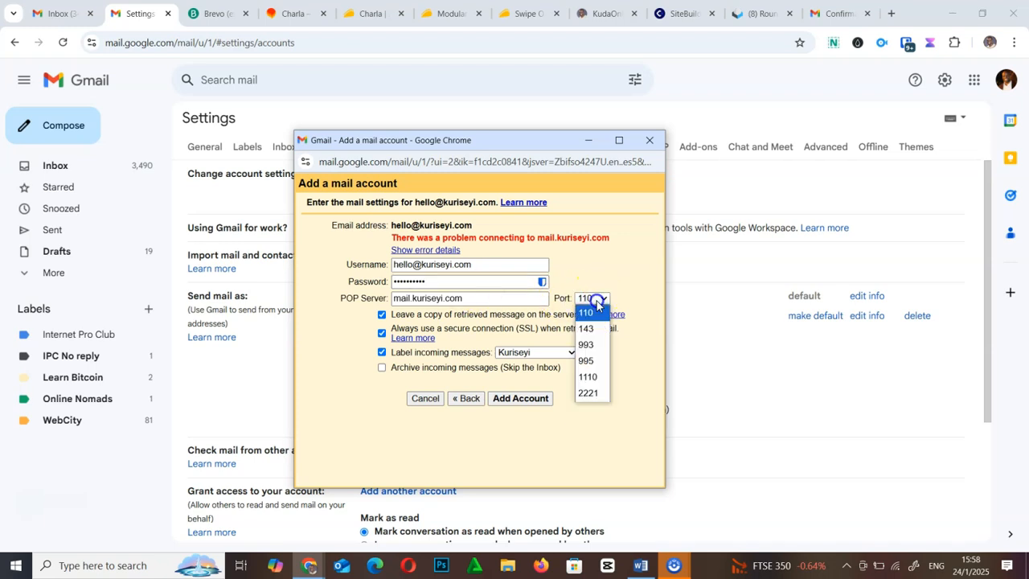
pyautogui.click(587, 345)
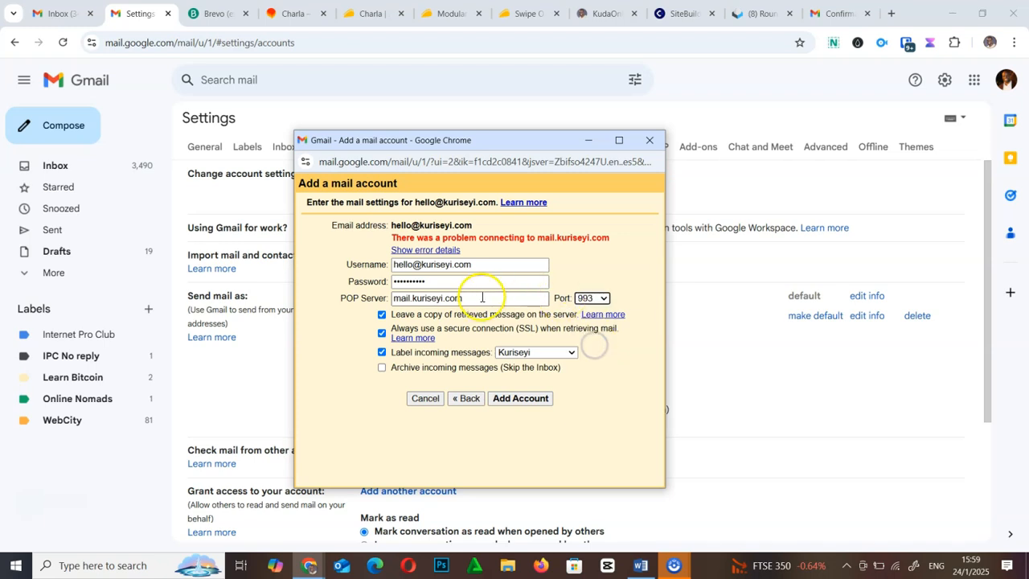
pyautogui.click(517, 400)
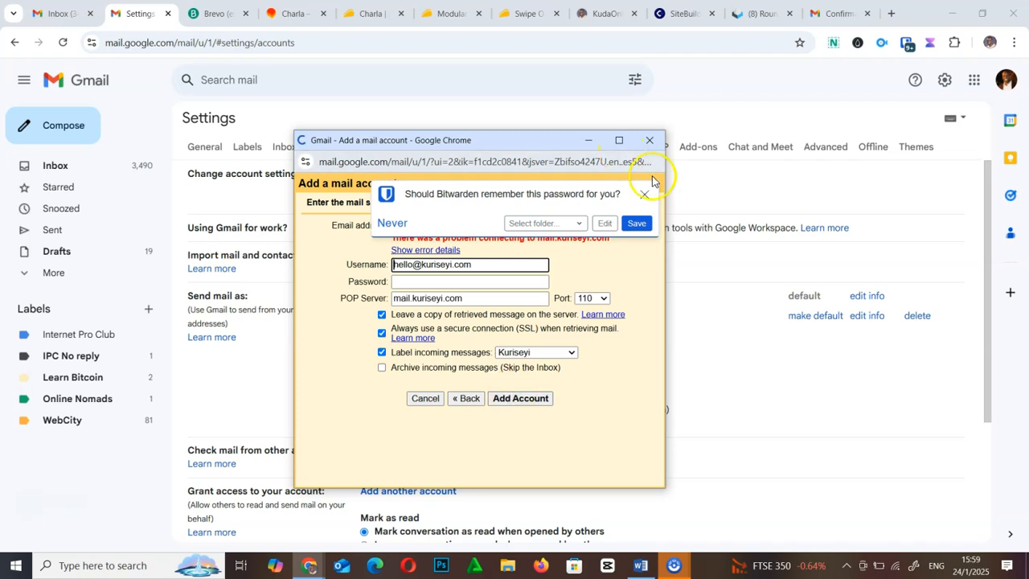
pyautogui.click(646, 194)
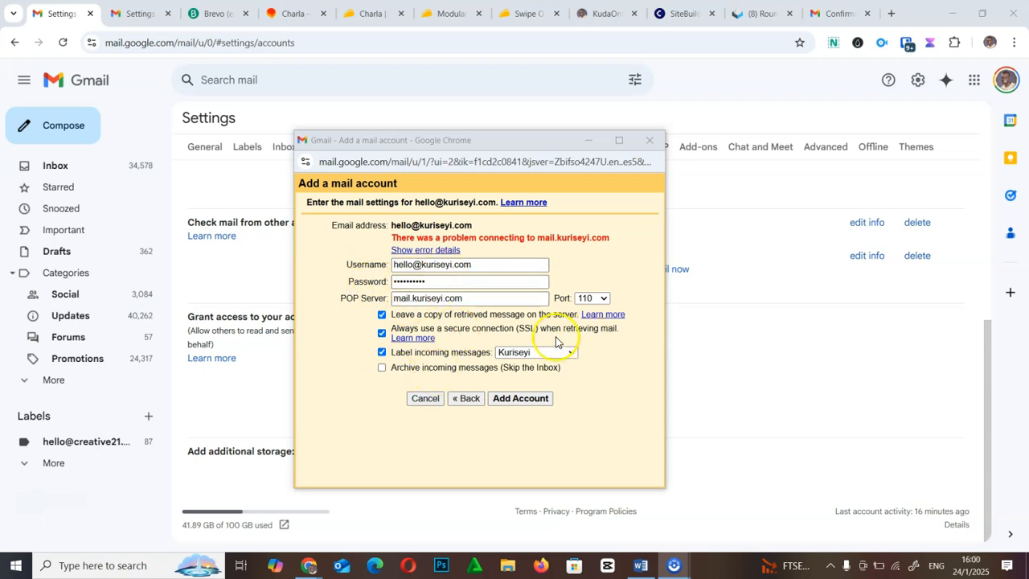
# - Switch to port 110 without SSL and add the account
pyautogui.click(595, 300)
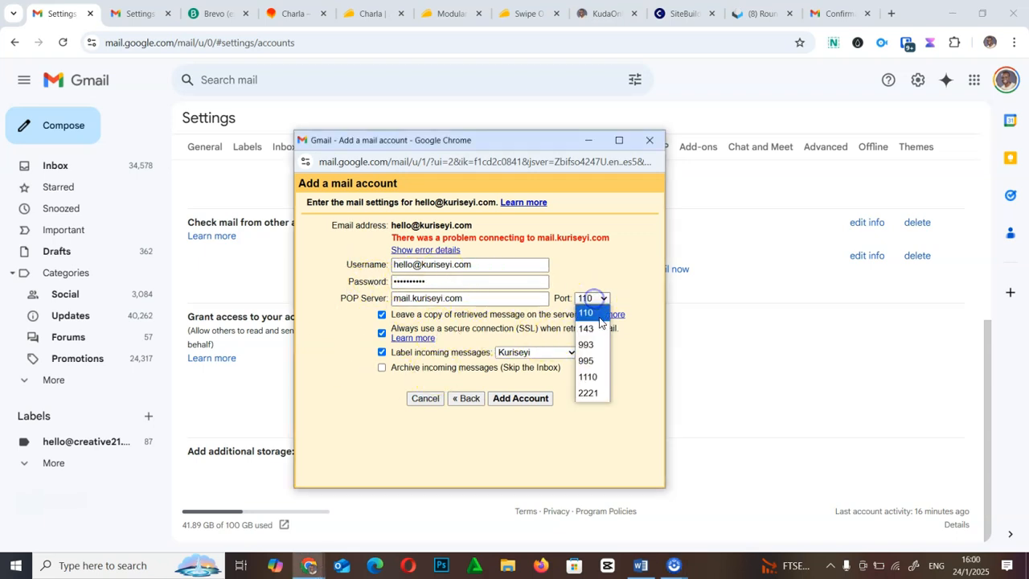
pyautogui.click(597, 314)
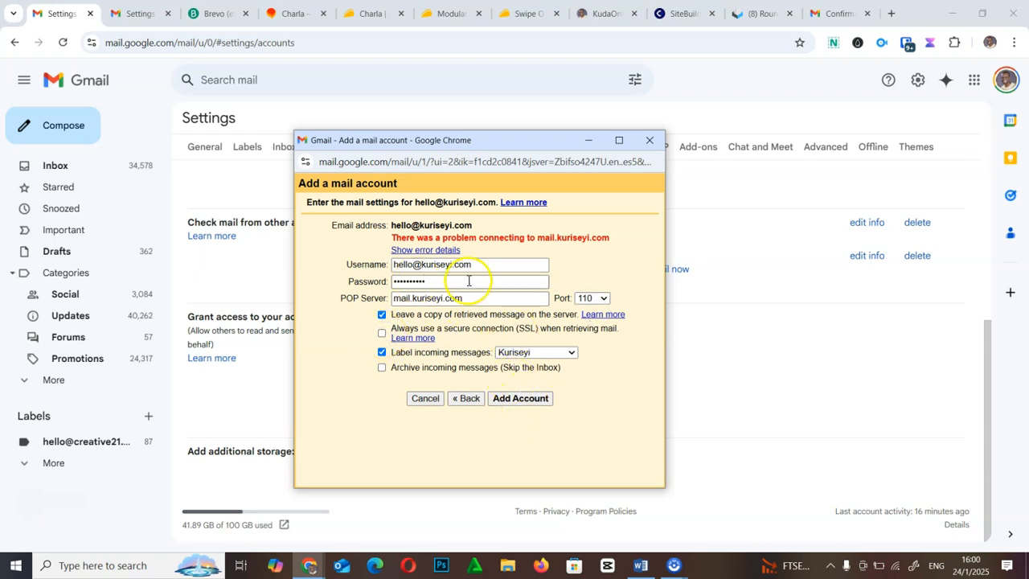
pyautogui.click(515, 399)
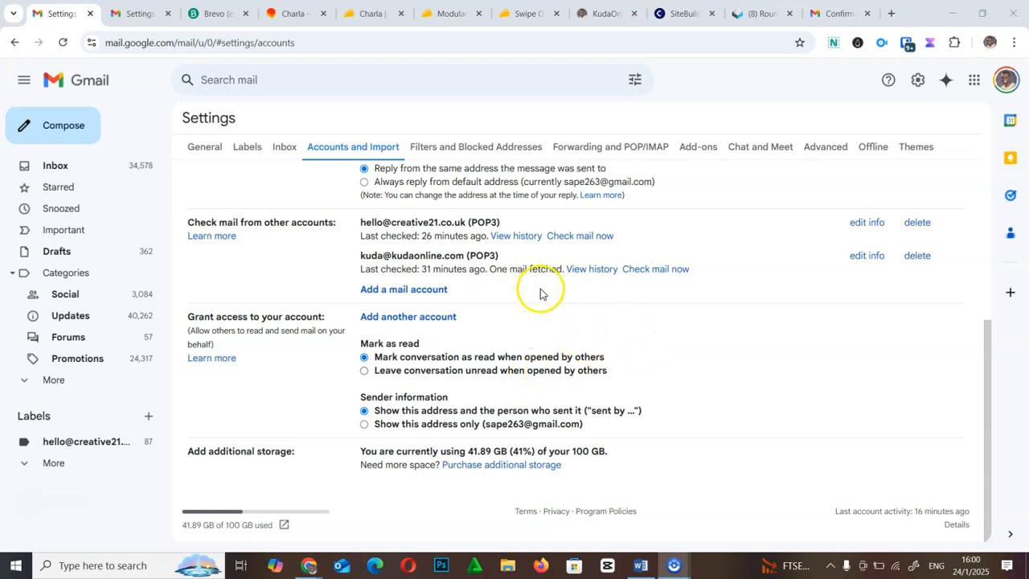
# - Reload the accounts settings to see 22 mails fetched from the Kuriseyi POP3 account, then open the Inbox
pyautogui.click(141, 14)
pyautogui.scroll(-3, 575, 345)
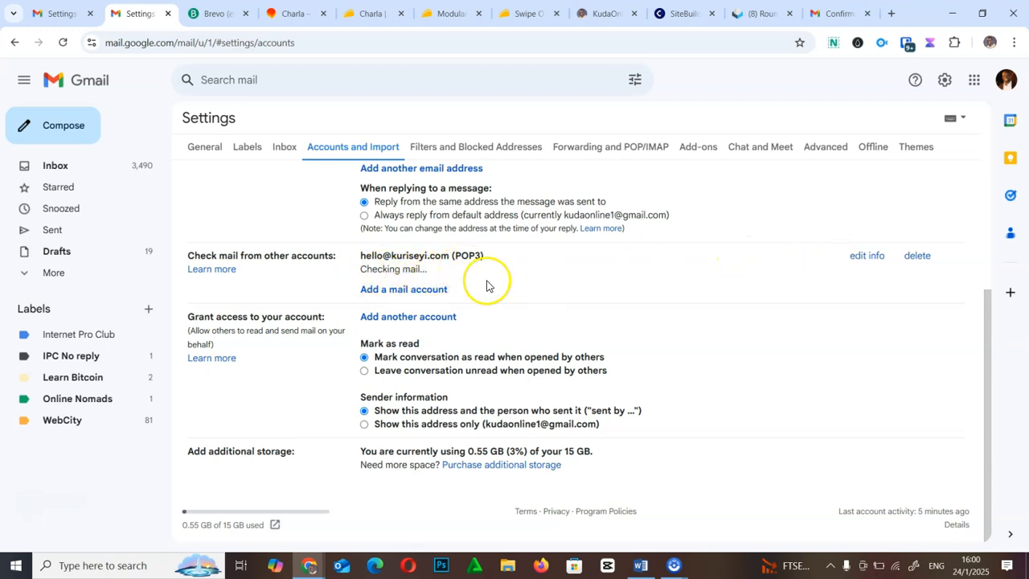
pyautogui.click(63, 42)
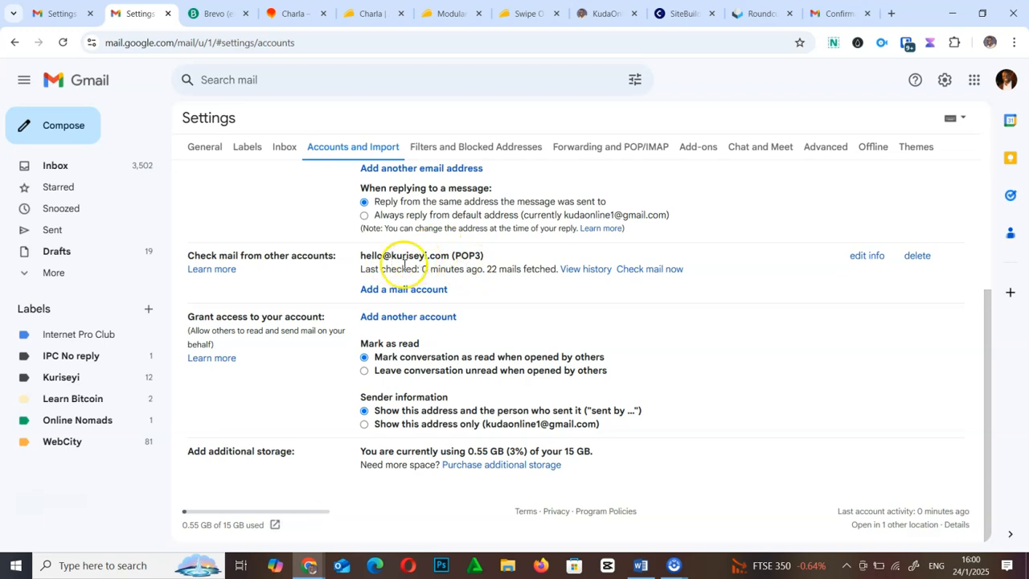
pyautogui.scroll(3, 405, 265)
pyautogui.scroll(-3, 407, 270)
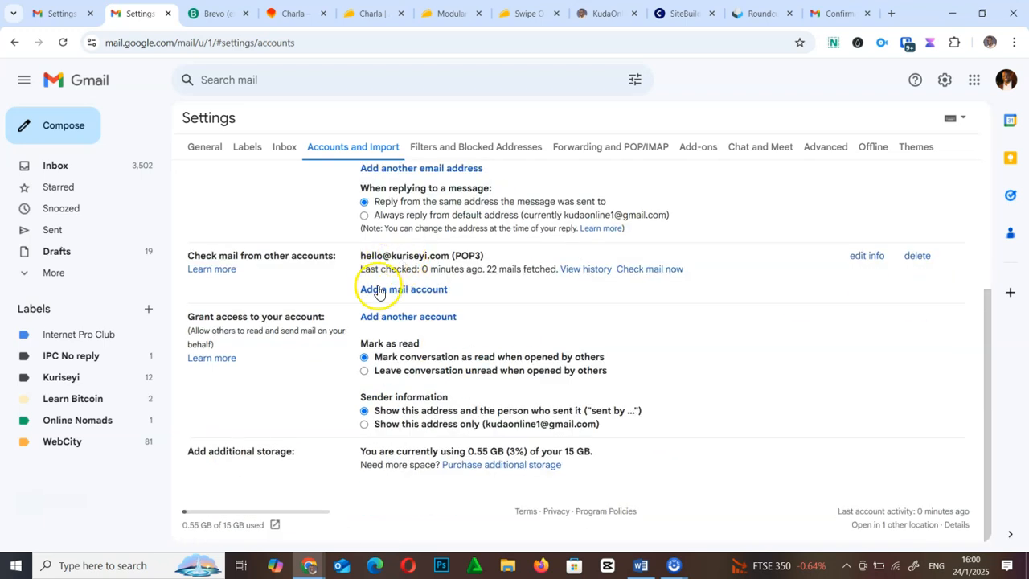
pyautogui.moveTo(993, 372); pyautogui.dragTo(993, 324)
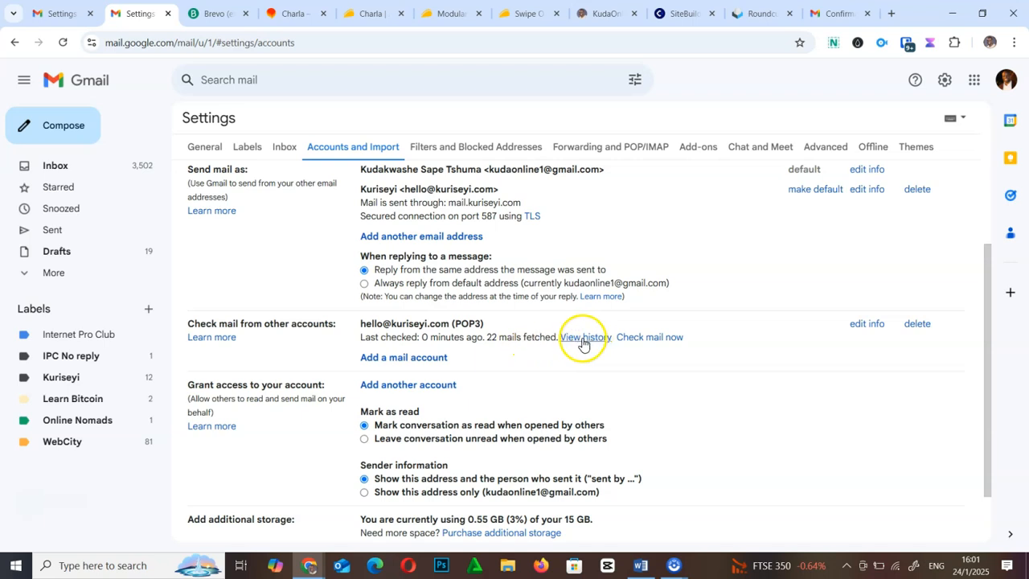
pyautogui.click(74, 167)
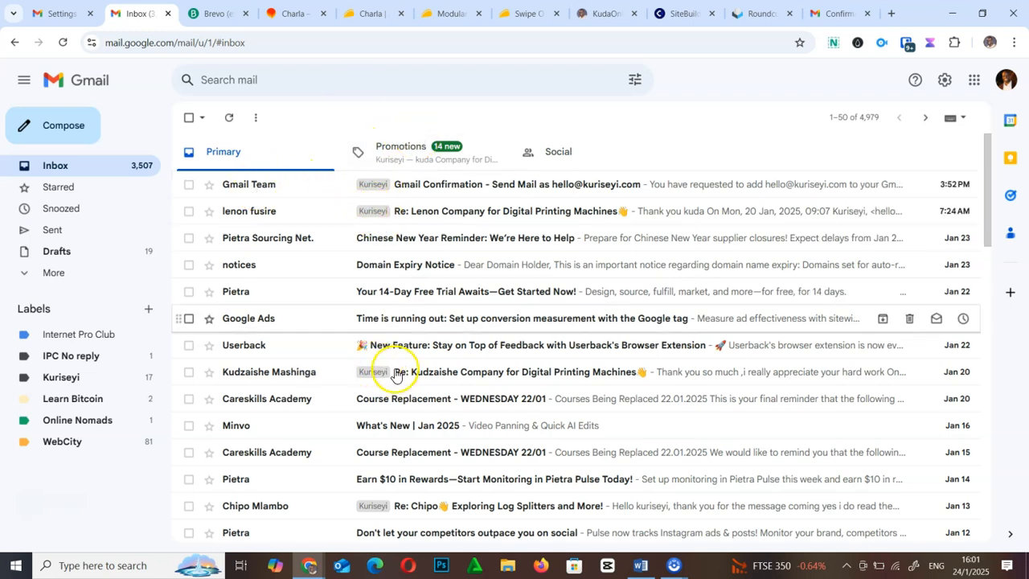
pyautogui.scroll(-4, 386, 366)
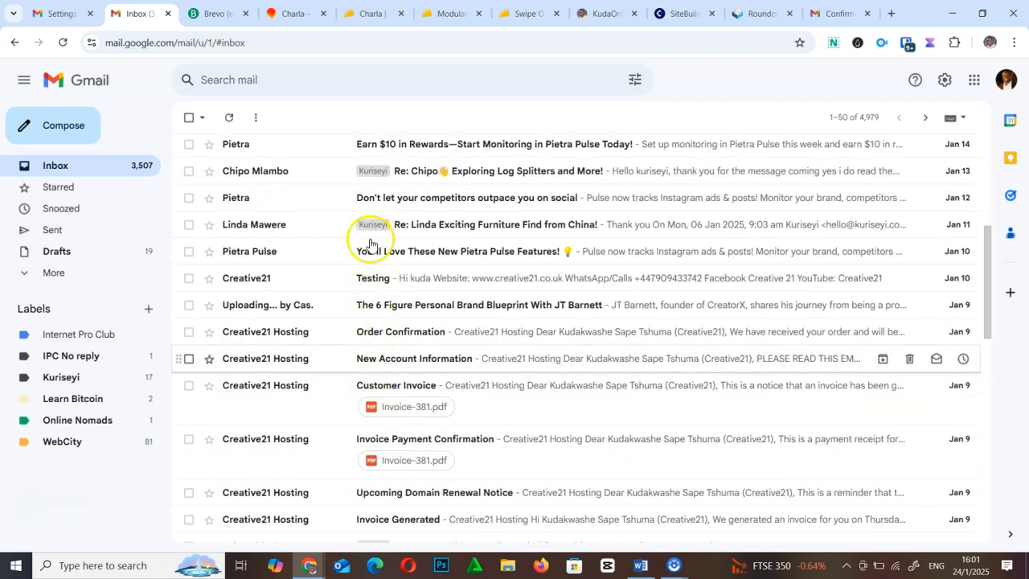
pyautogui.scroll(4, 415, 331)
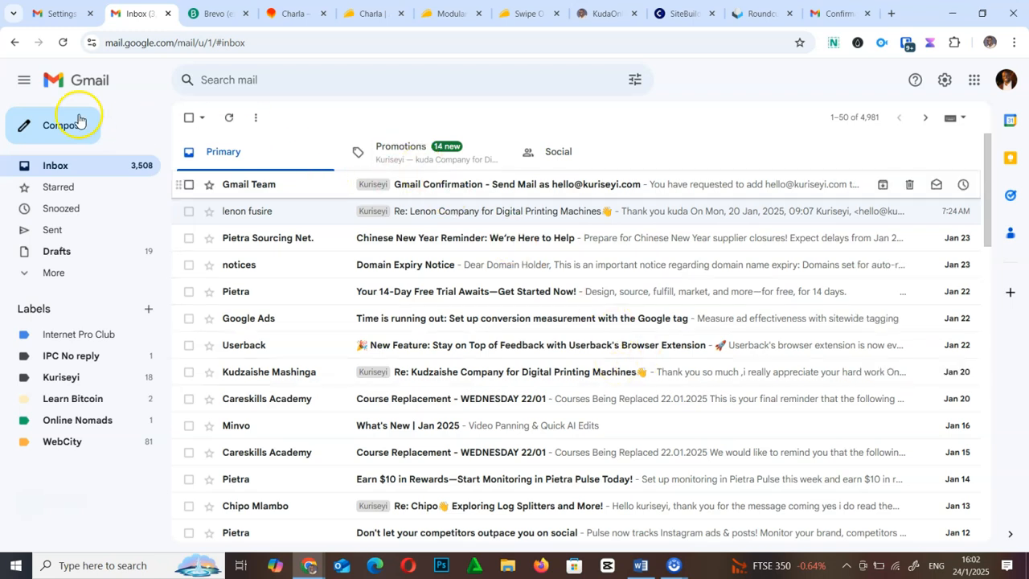
# - Compose a test email from the Kuriseyi address and close it as a draft
pyautogui.click(52, 128)
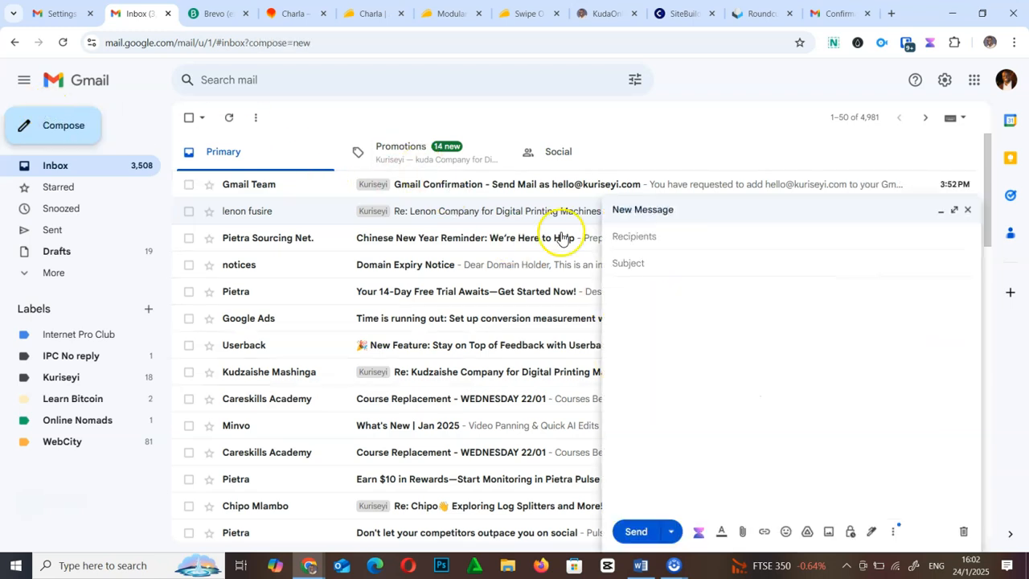
pyautogui.click(721, 249)
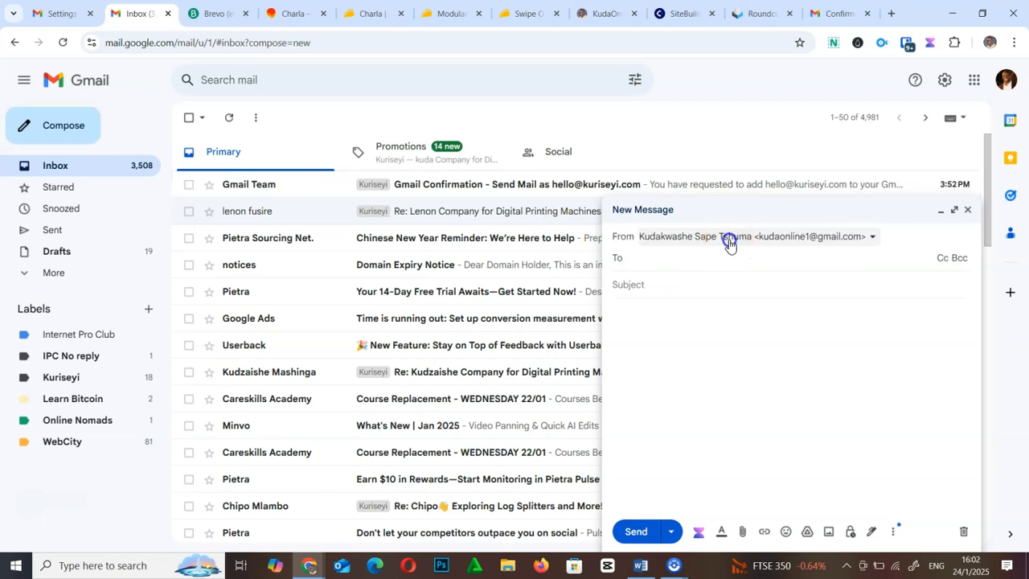
pyautogui.click(730, 241)
pyautogui.click(719, 281)
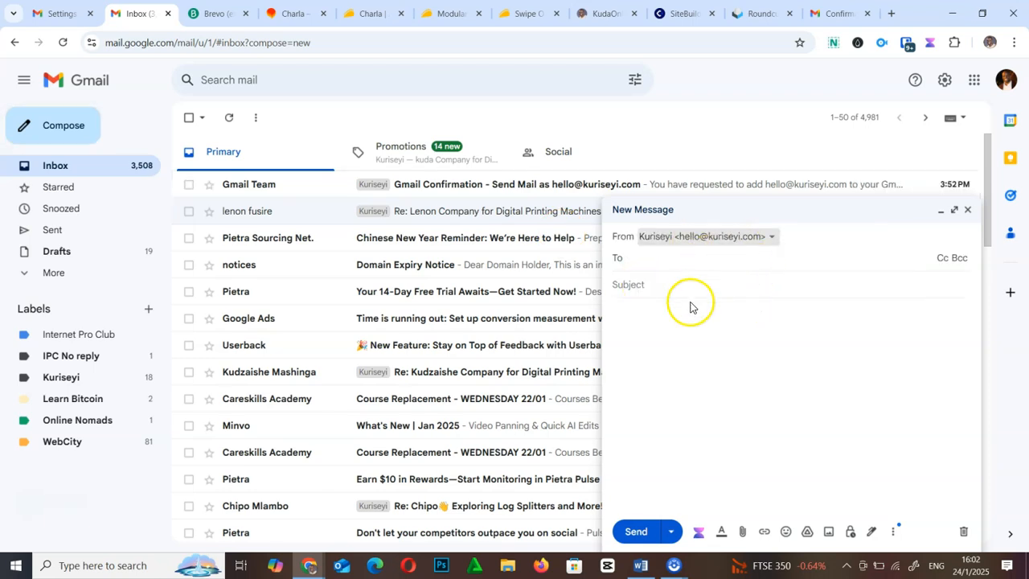
pyautogui.click(972, 214)
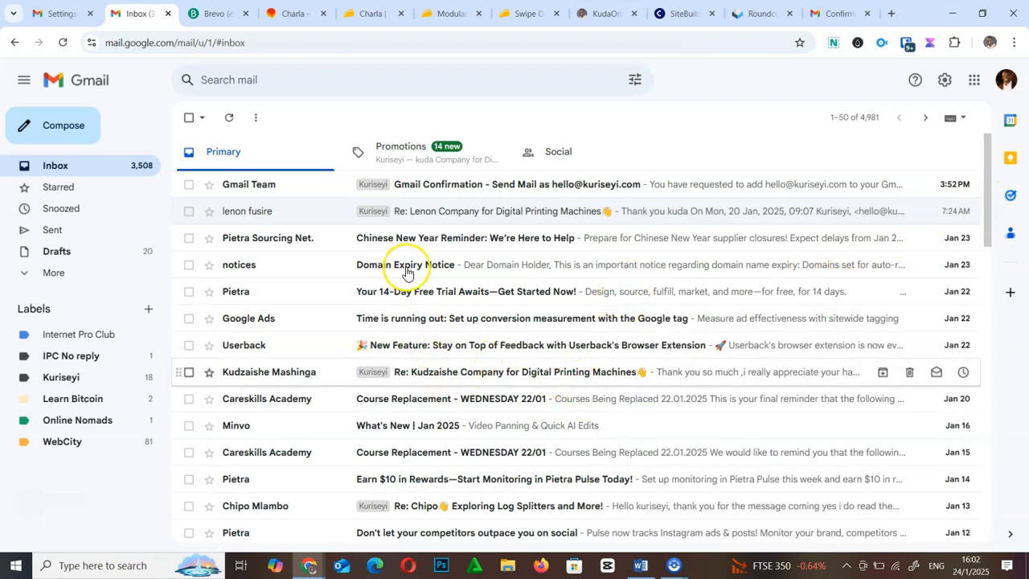
# - Reply to the Digital Printing Machines email and check it is sent from Kuriseyi
pyautogui.click(385, 215)
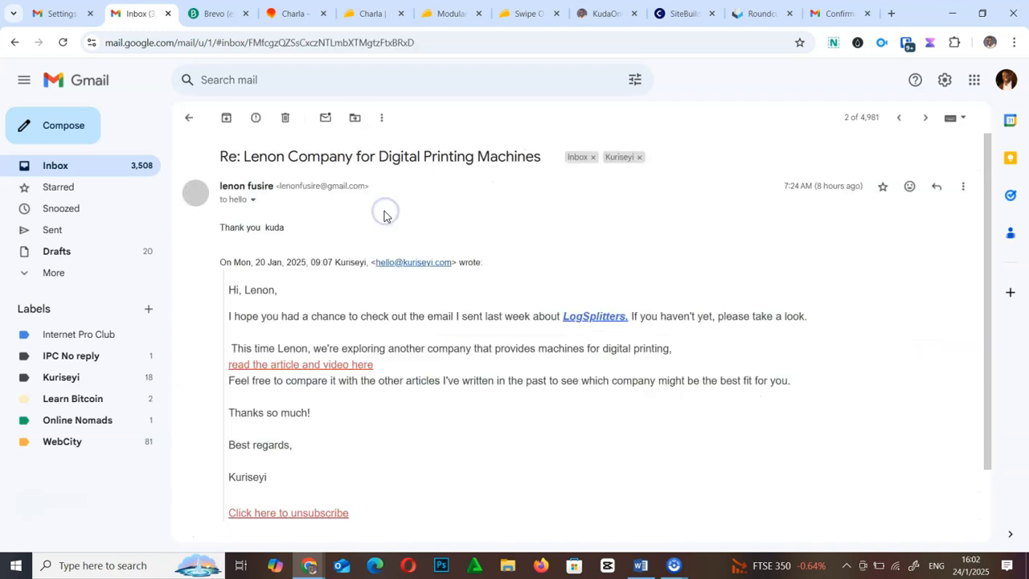
pyautogui.click(936, 187)
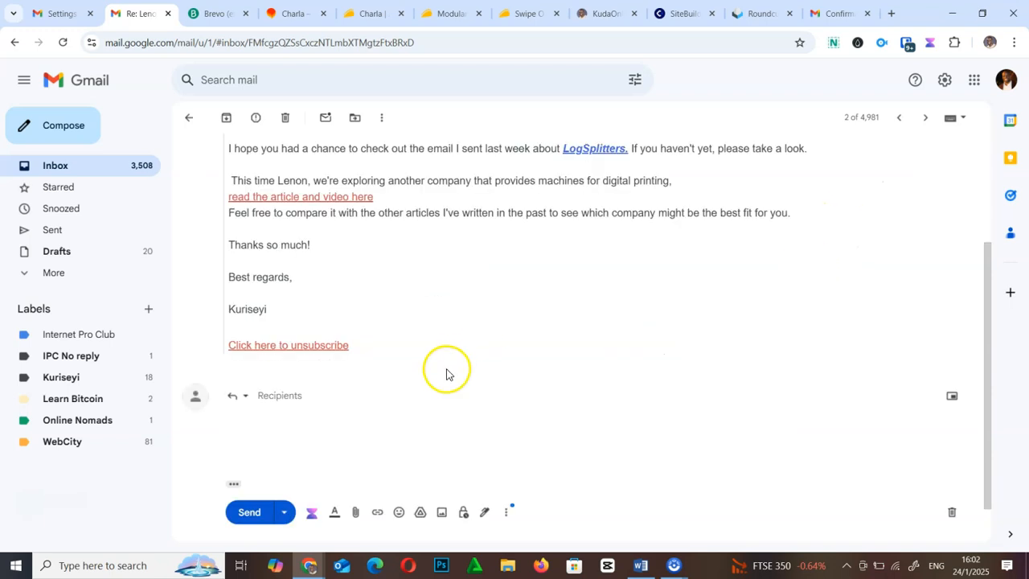
pyautogui.click(294, 395)
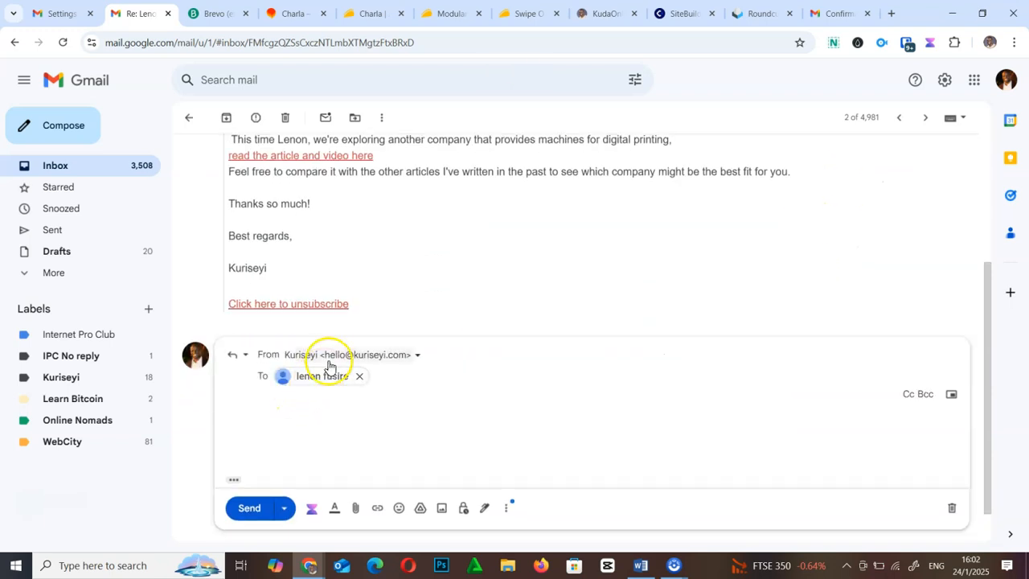